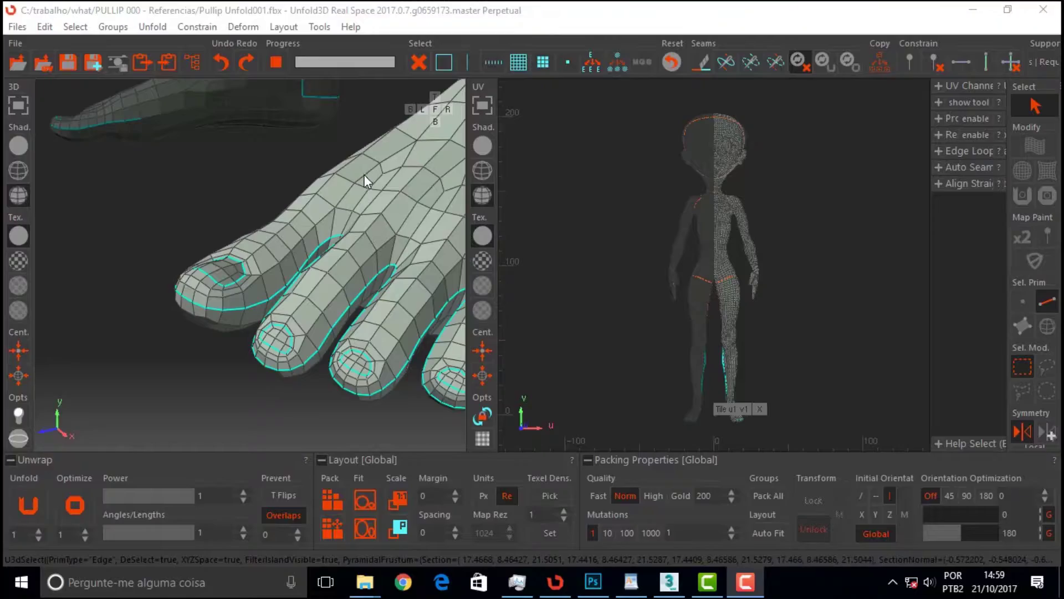
Step: Orbit and zoom around the hand, foot and legs to inspect the toe loops
mouse_move(175, 208)
middle_down()
mouse_move(245, 233)
mouse_move(392, 200)
mouse_move(302, 180)
mouse_move(145, 218)
mouse_move(83, 206)
mouse_move(157, 203)
mouse_move(159, 248)
middle_up()
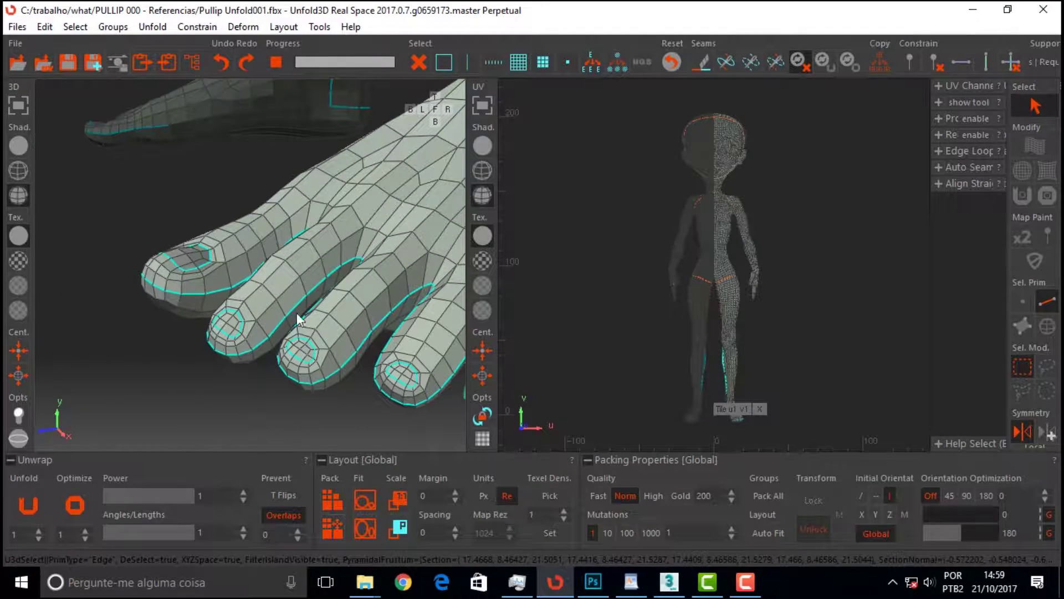
mouse_move(241, 179)
middle_down()
mouse_move(207, 179)
mouse_move(157, 231)
mouse_move(166, 253)
mouse_move(166, 209)
mouse_move(191, 189)
middle_up()
mouse_move(254, 145)
middle_down()
mouse_move(231, 169)
mouse_move(356, 185)
mouse_move(354, 156)
mouse_move(274, 156)
mouse_move(293, 166)
middle_up()
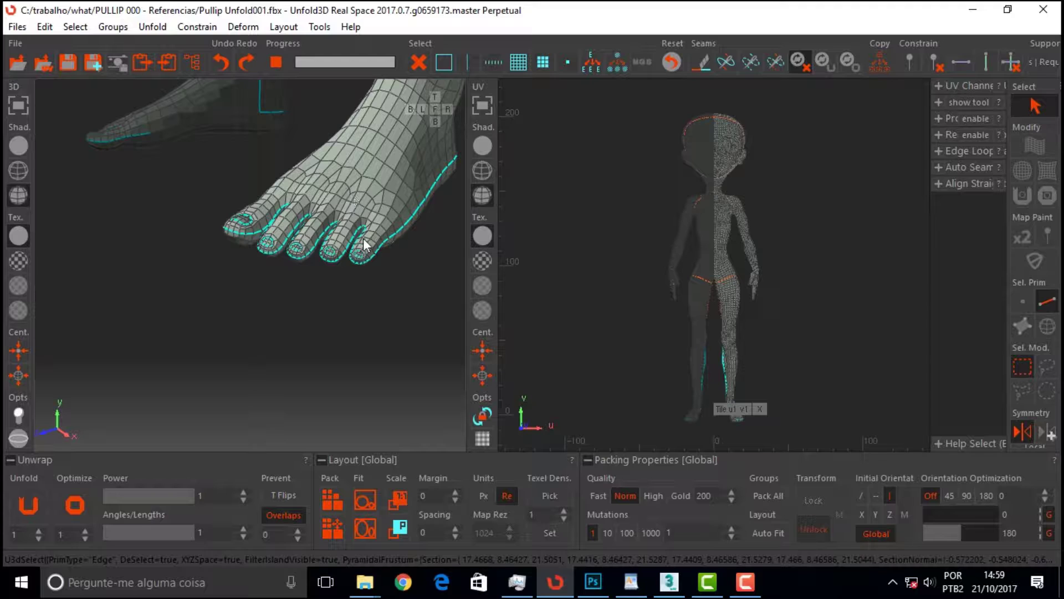
scroll(364, 238, up, 5)
scroll(364, 238, down, 2)
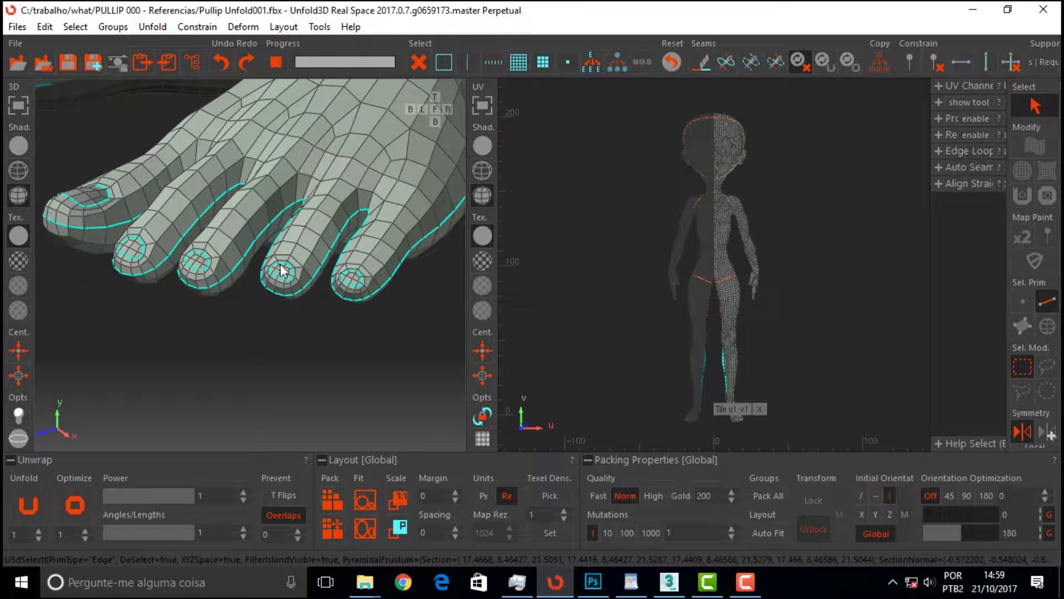
scroll(283, 270, up, 3)
scroll(292, 276, down, 2)
scroll(297, 276, up, 2)
scroll(302, 277, down, 3)
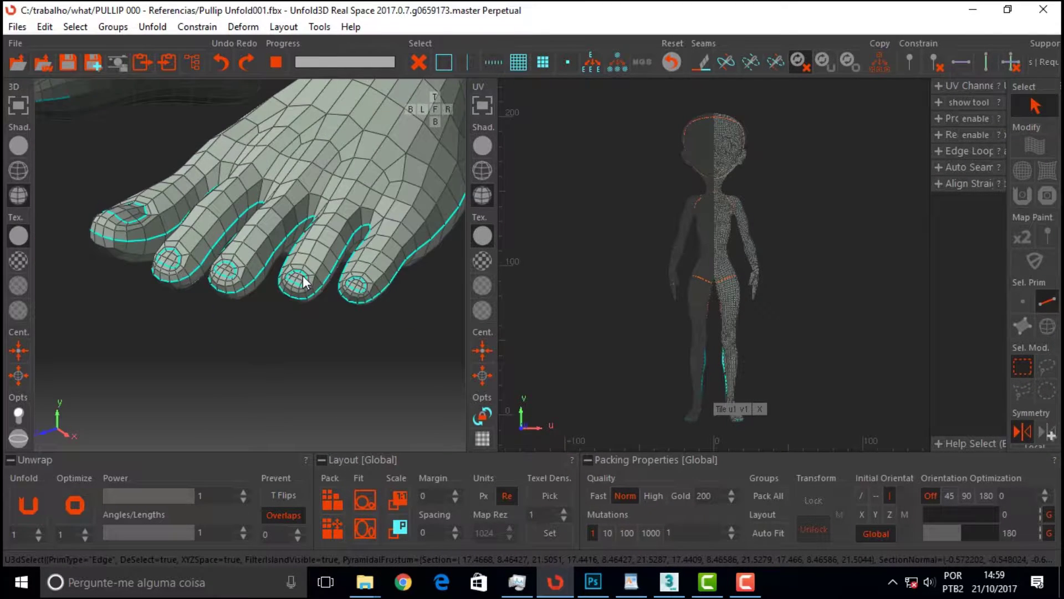
scroll(305, 278, down, 2)
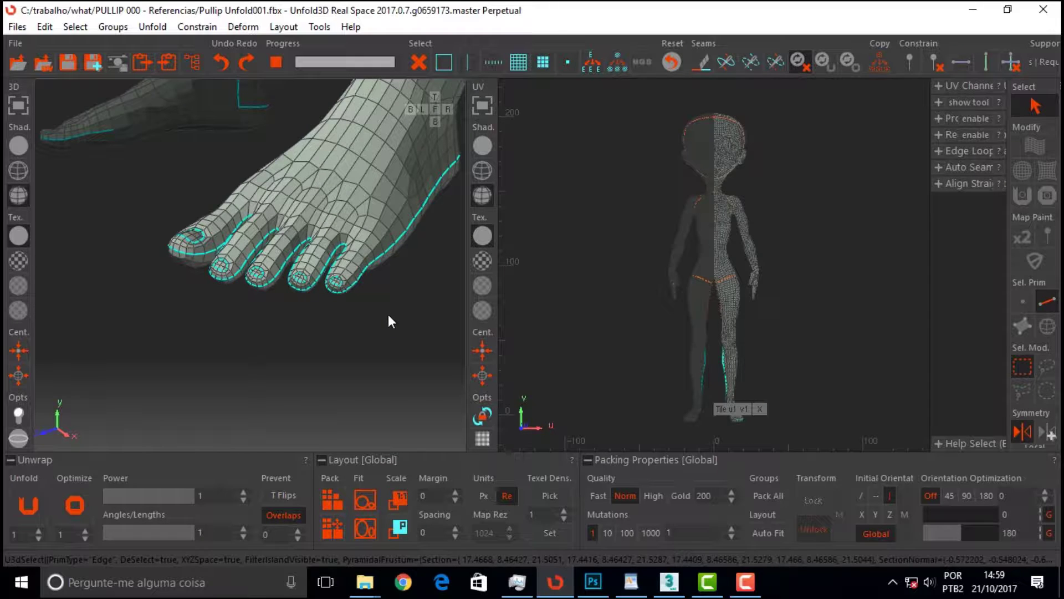
scroll(220, 179, down, 2)
scroll(221, 178, down, 2)
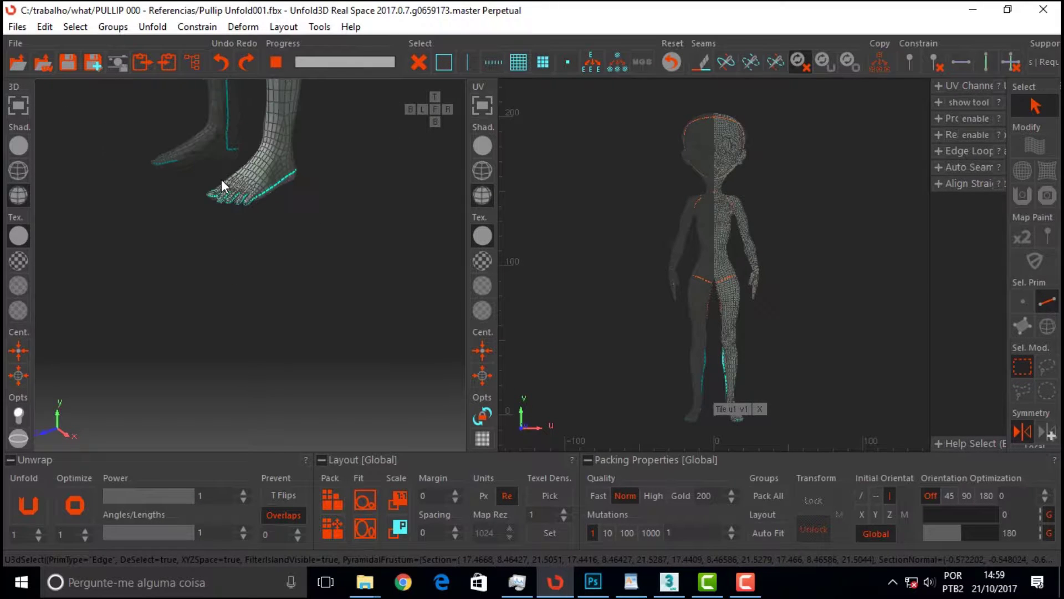
mouse_move(368, 150)
middle_down()
mouse_move(361, 206)
mouse_move(351, 123)
mouse_move(361, 388)
mouse_move(351, 275)
mouse_move(371, 237)
middle_up()
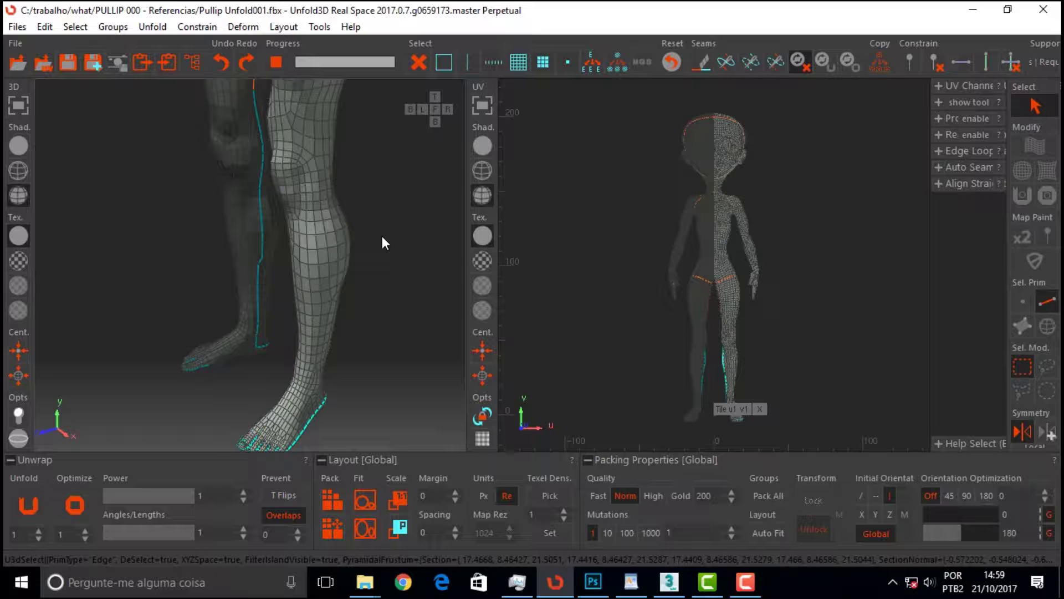
Step: Cut the selected leg, foot and toe edges into seams, then frame the whole character
key(c)
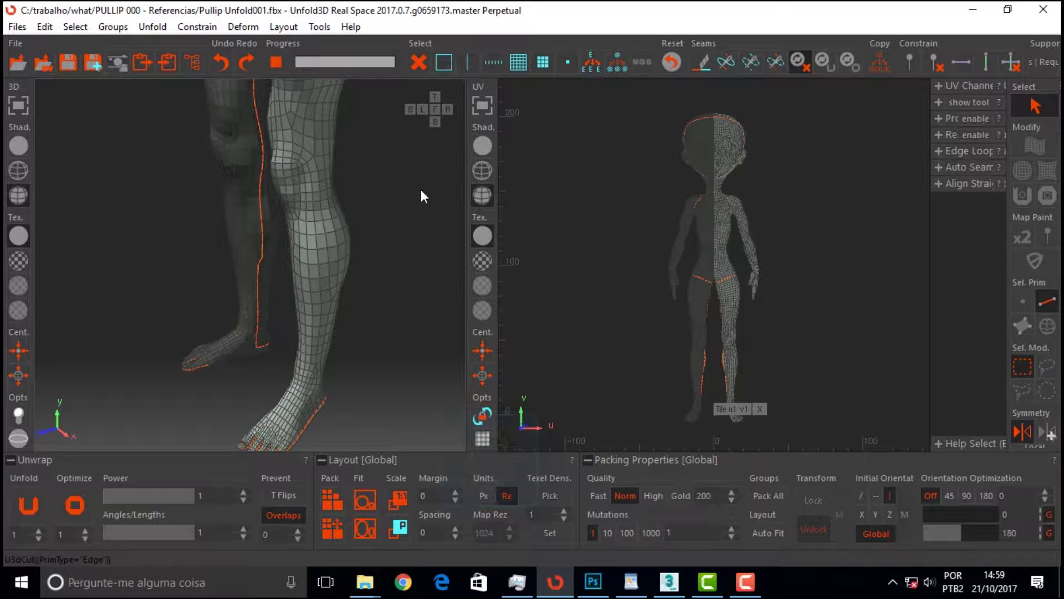
mouse_move(414, 194)
middle_down()
mouse_move(83, 188)
mouse_move(19, 163)
mouse_move(497, 156)
middle_up()
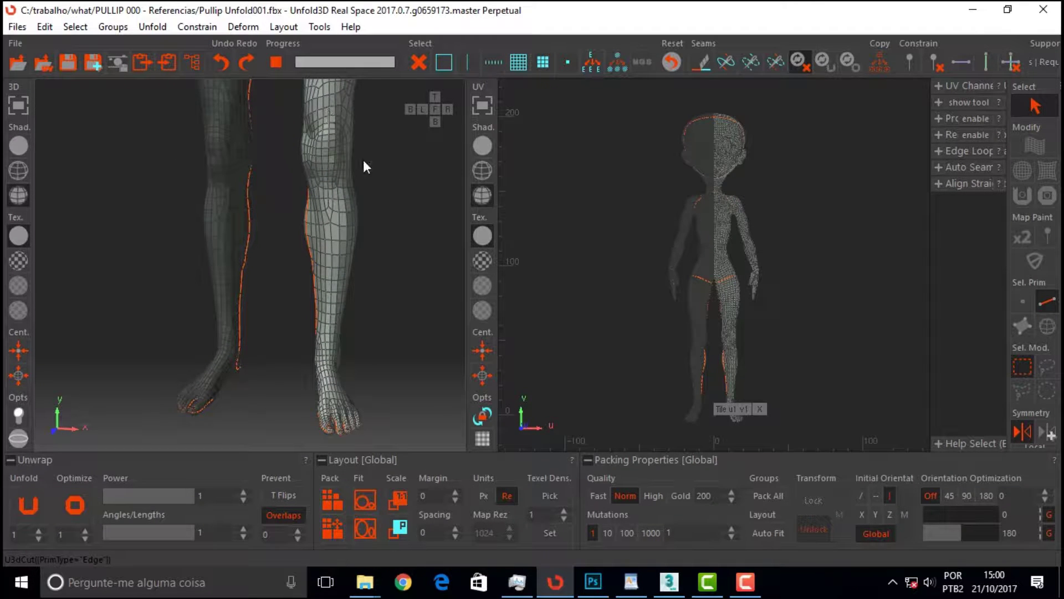
key(f)
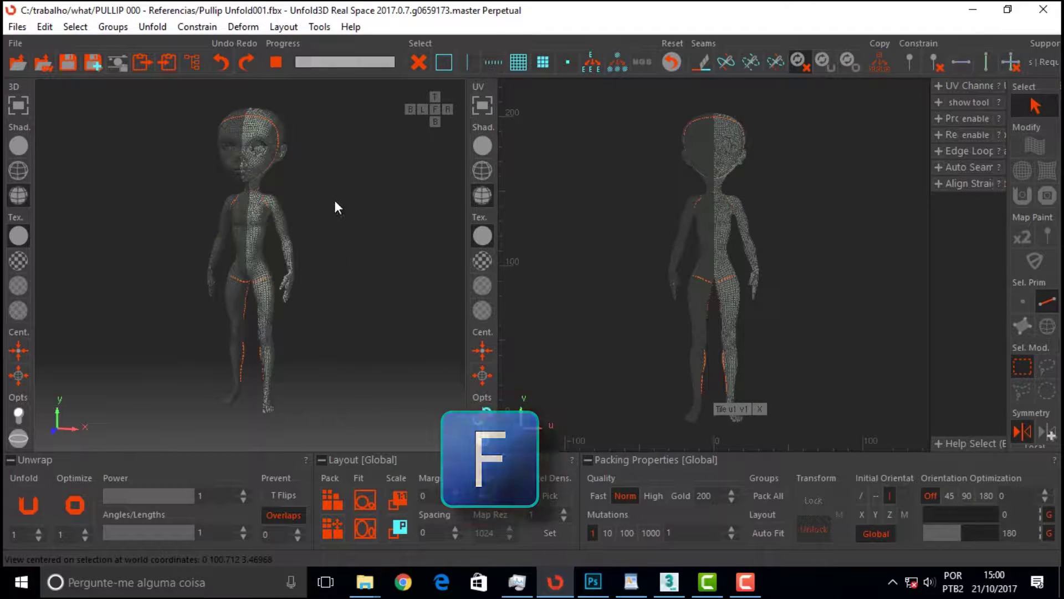
scroll(252, 144, up, 5)
Step: Clear the edge selection and zoom to a side profile of the head
scroll(260, 147, down, 1)
scroll(263, 150, down, 1)
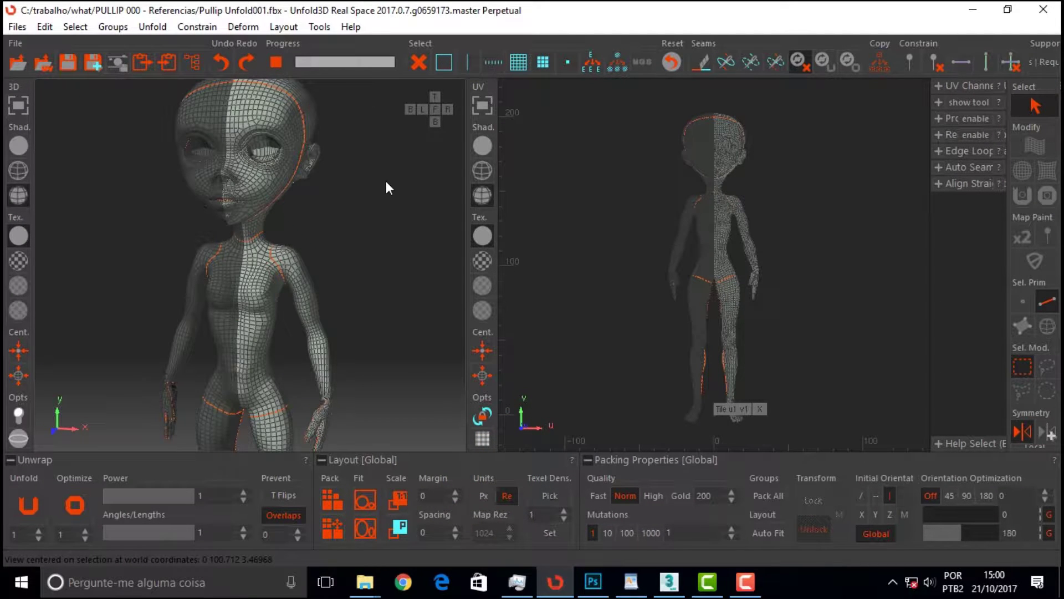
click(327, 203)
mouse_move(384, 205)
middle_down()
mouse_move(238, 210)
mouse_move(219, 191)
mouse_move(239, 145)
middle_up()
scroll(238, 142, up, 2)
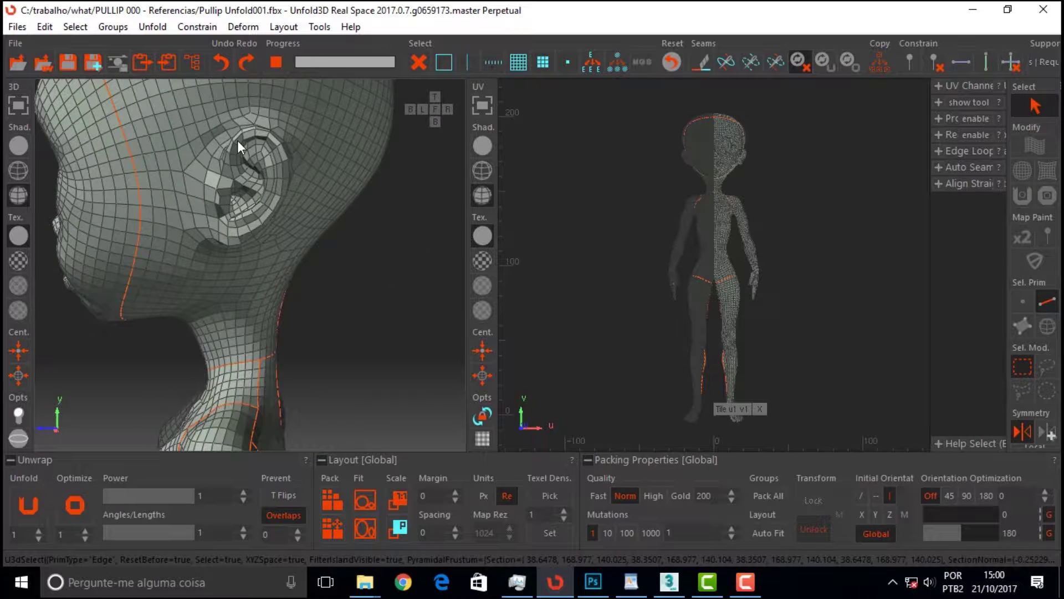
scroll(238, 142, up, 2)
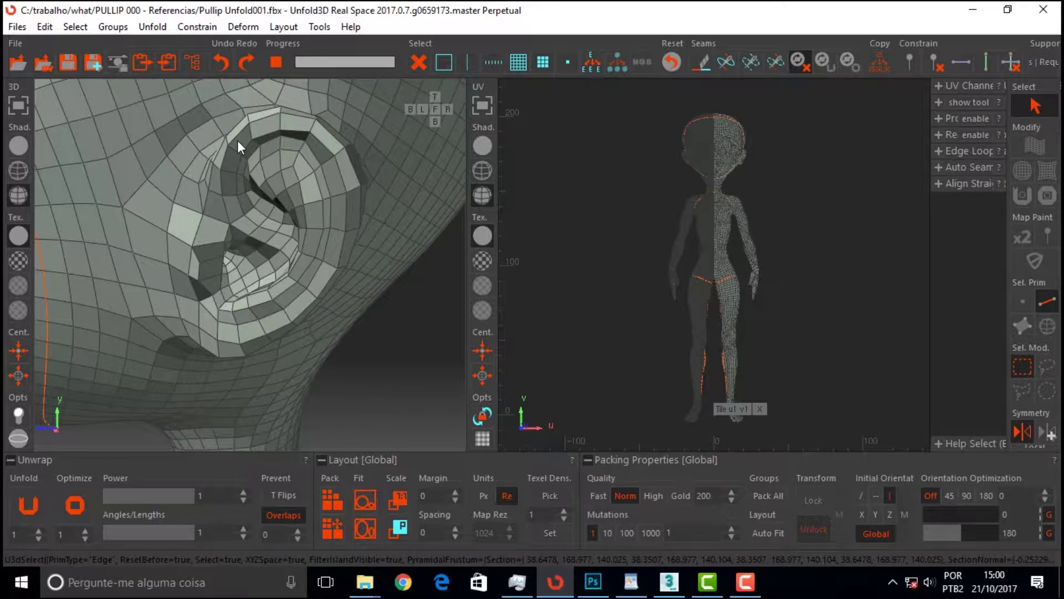
Step: Select an edge path running above the ear and along its outer rim
click(134, 192)
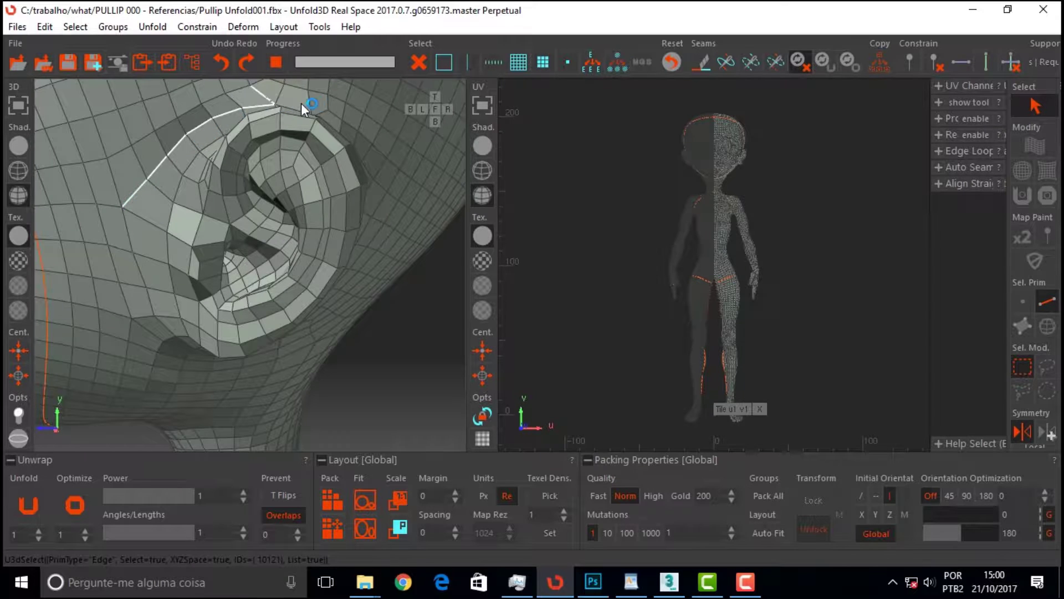
click(363, 162)
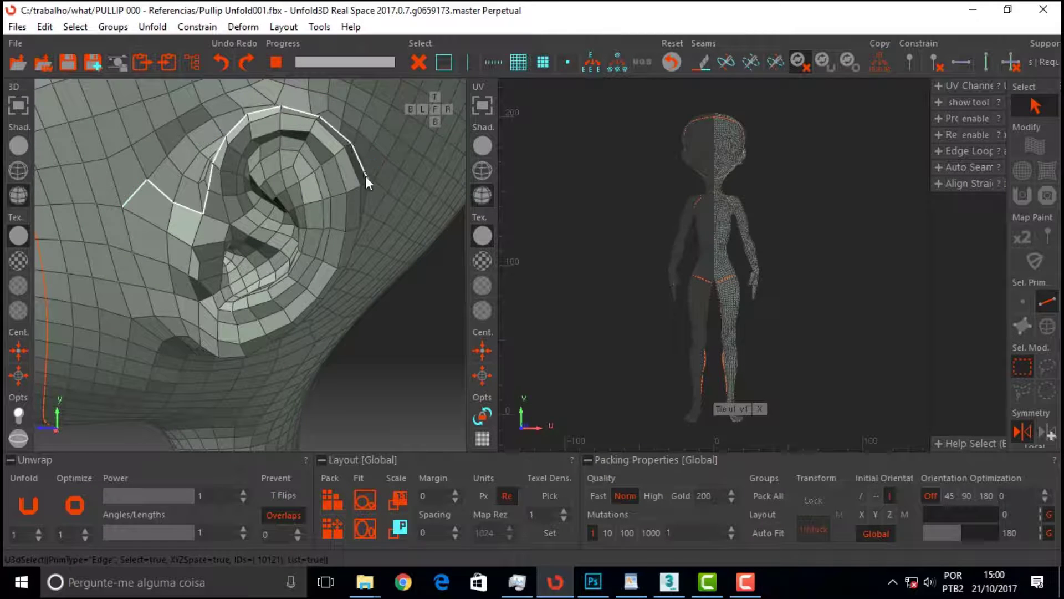
click(235, 111)
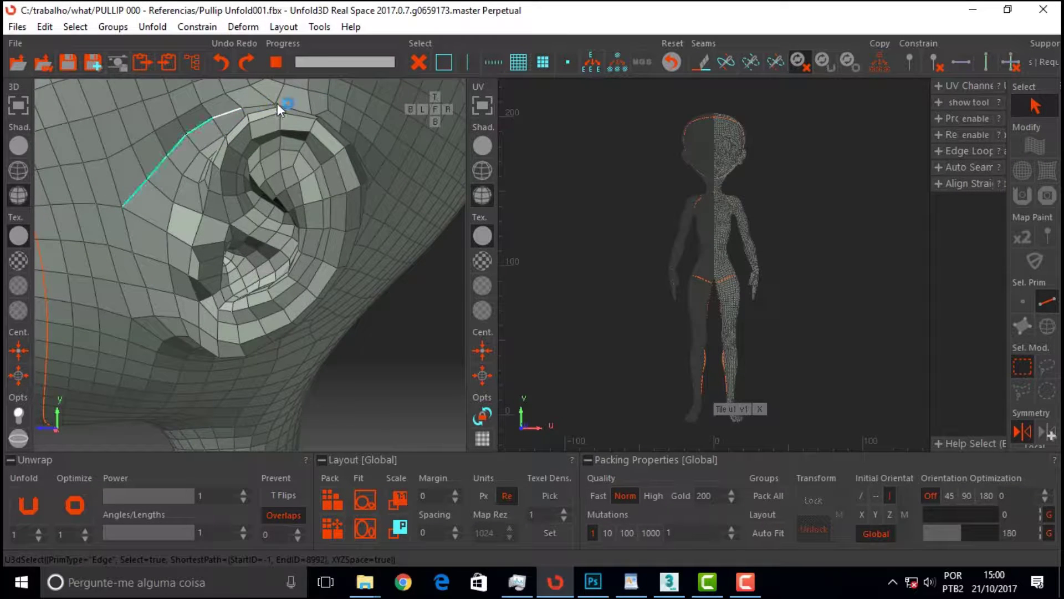
click(413, 319)
scroll(377, 314, up, 5)
scroll(382, 327, down, 5)
middle_drag(395, 340, 413, 327)
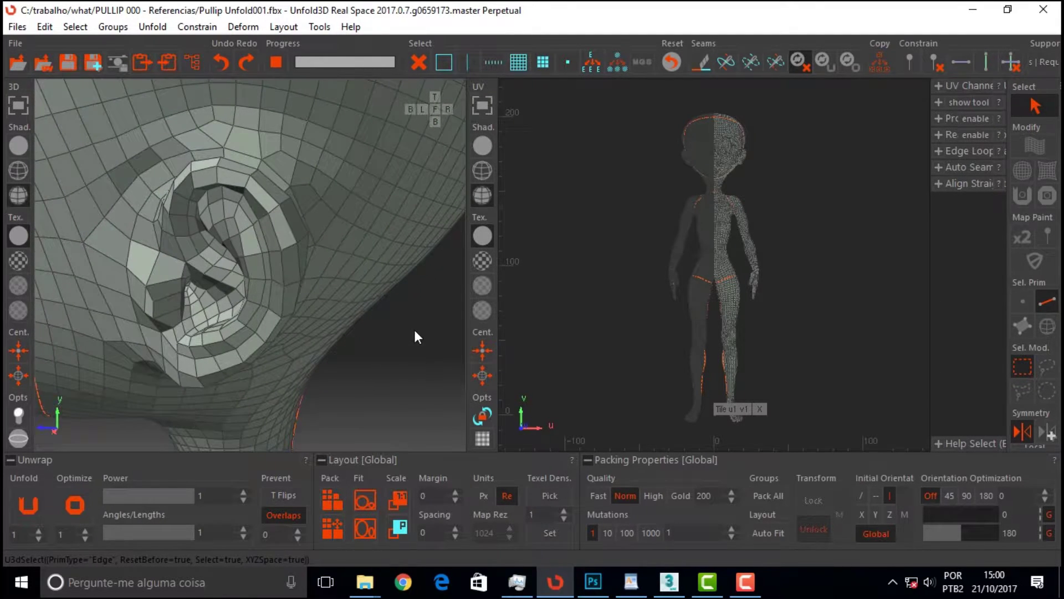
Step: Restore the lost ear selection with Ctrl+Z and extend it over the top and behind the ear
key(ctrl+z)
click(277, 171)
mouse_move(422, 324)
middle_down()
mouse_move(415, 338)
mouse_move(398, 273)
mouse_move(404, 317)
mouse_move(391, 328)
middle_up()
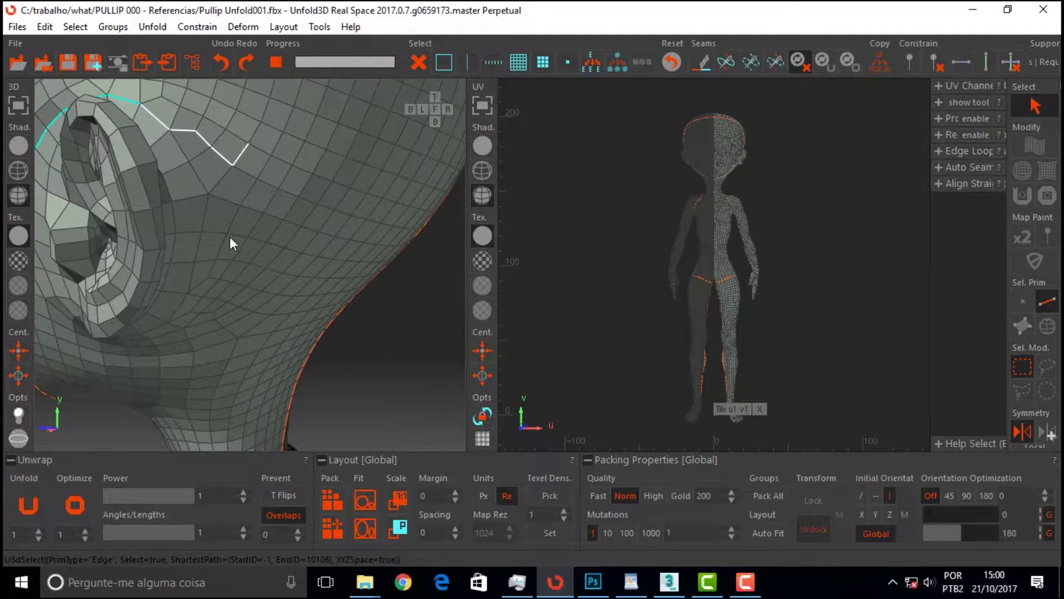
click(204, 188)
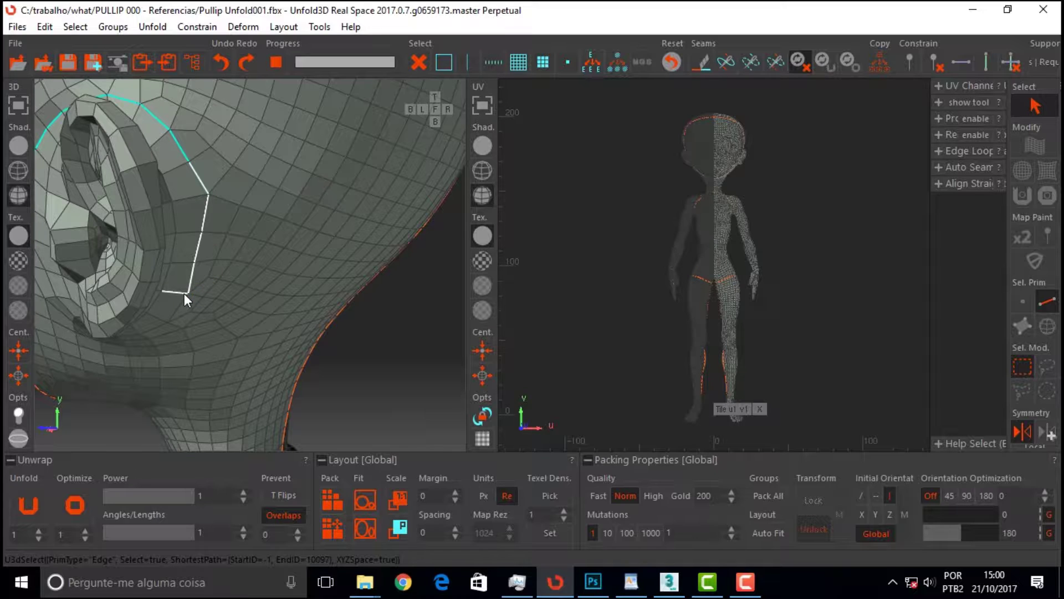
click(187, 288)
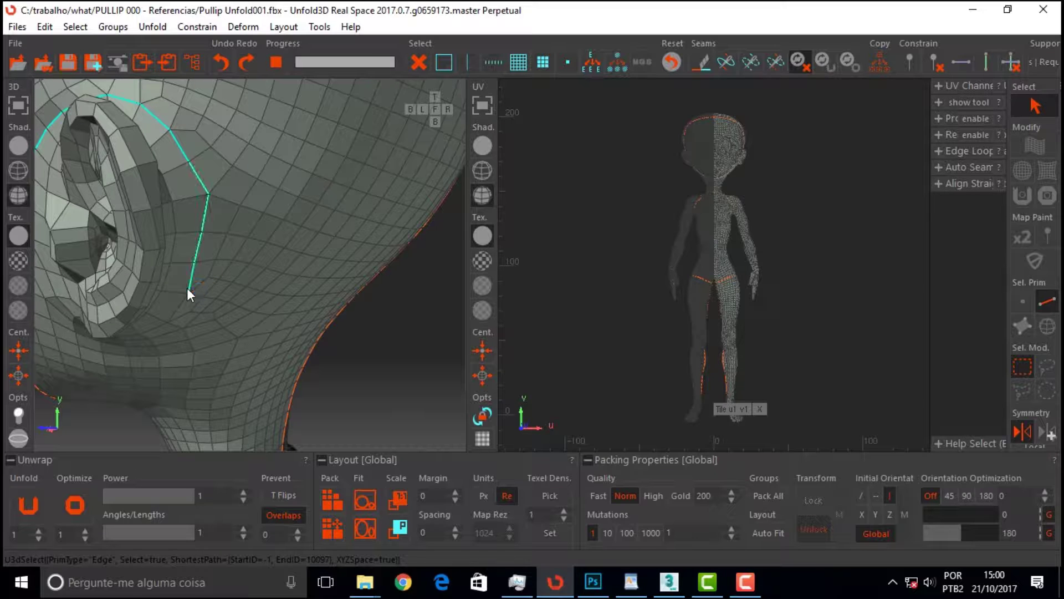
click(141, 333)
Step: Extend the path beneath the ear lobe and close the loop along the ear's front
mouse_move(363, 350)
middle_down()
mouse_move(438, 291)
mouse_move(438, 311)
middle_up()
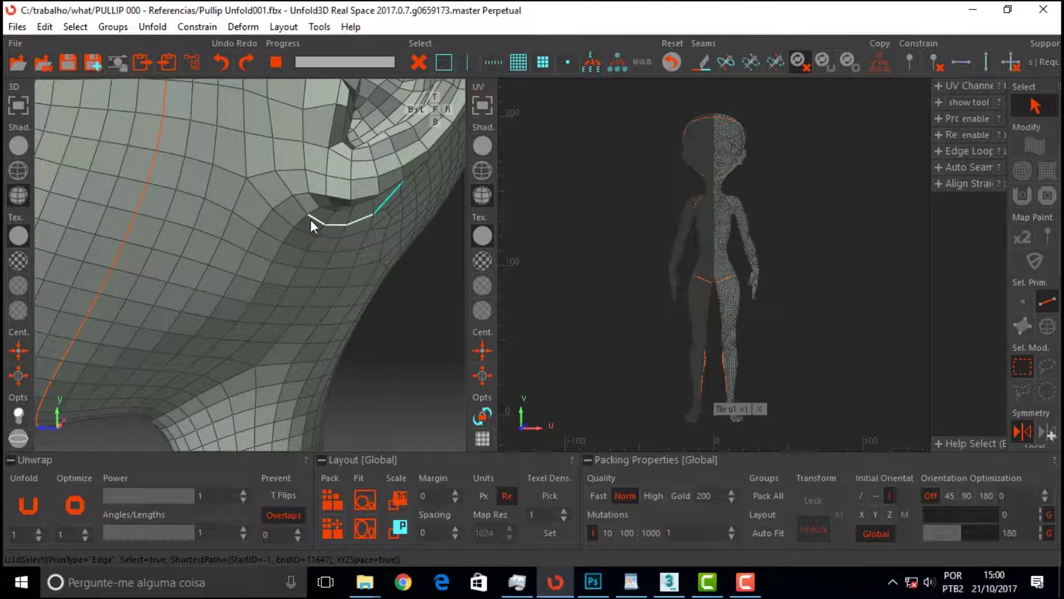
click(294, 198)
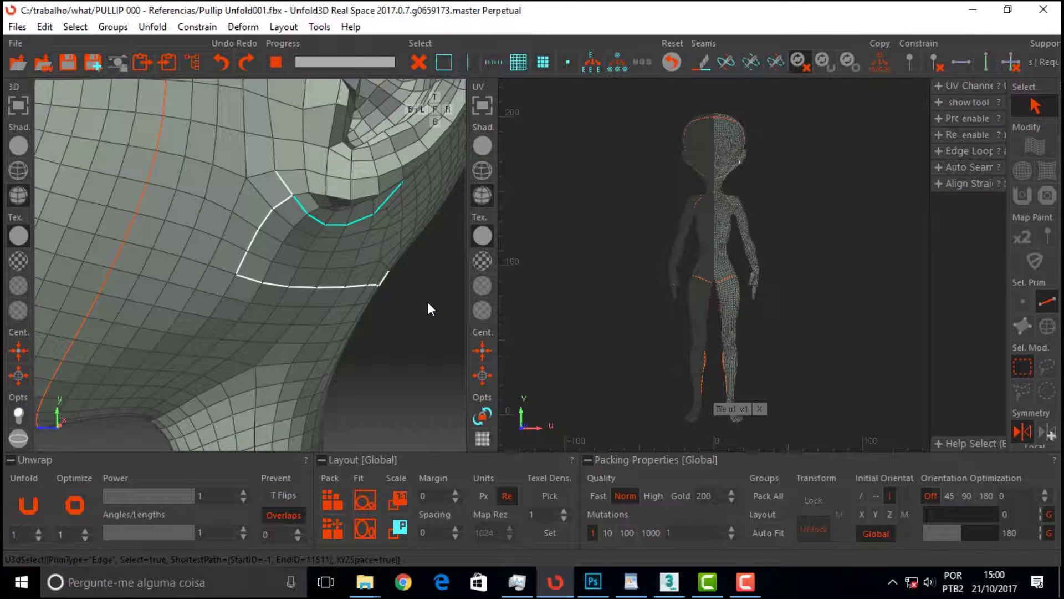
middle_drag(424, 265, 397, 261)
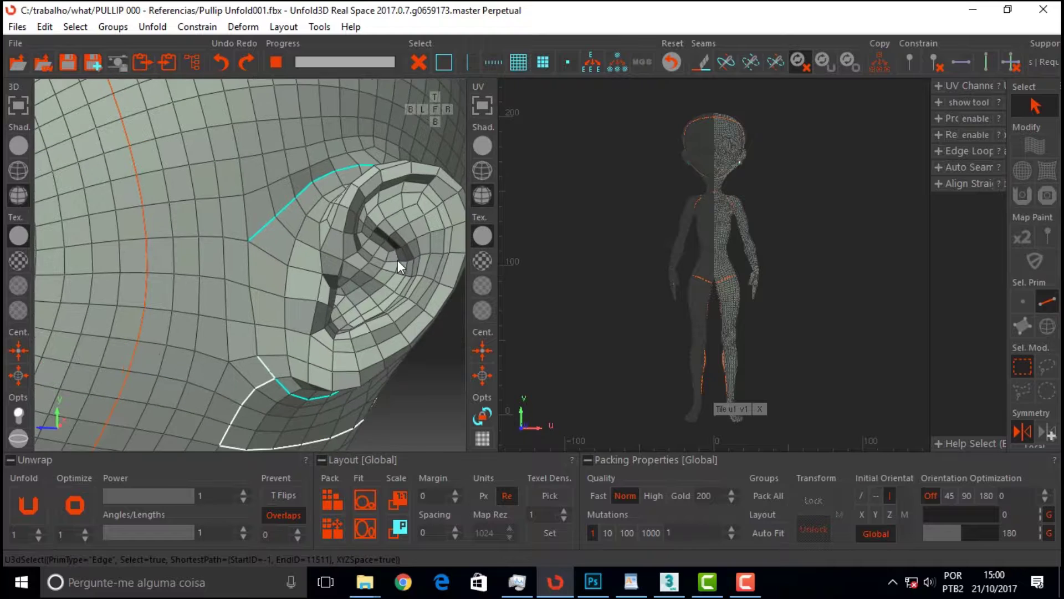
click(248, 242)
scroll(331, 284, down, 3)
scroll(335, 285, down, 2)
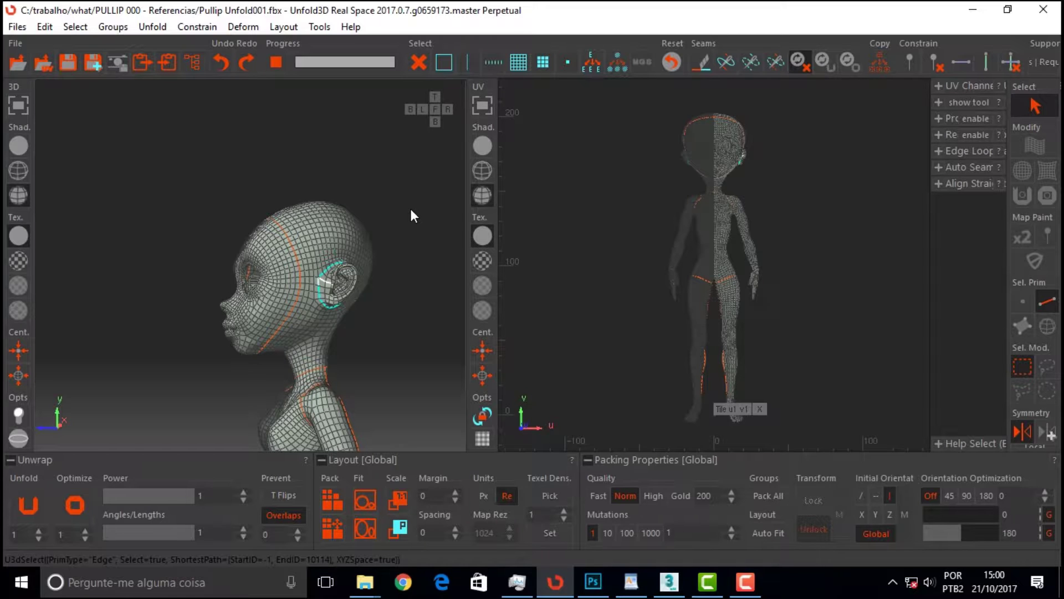
key(c)
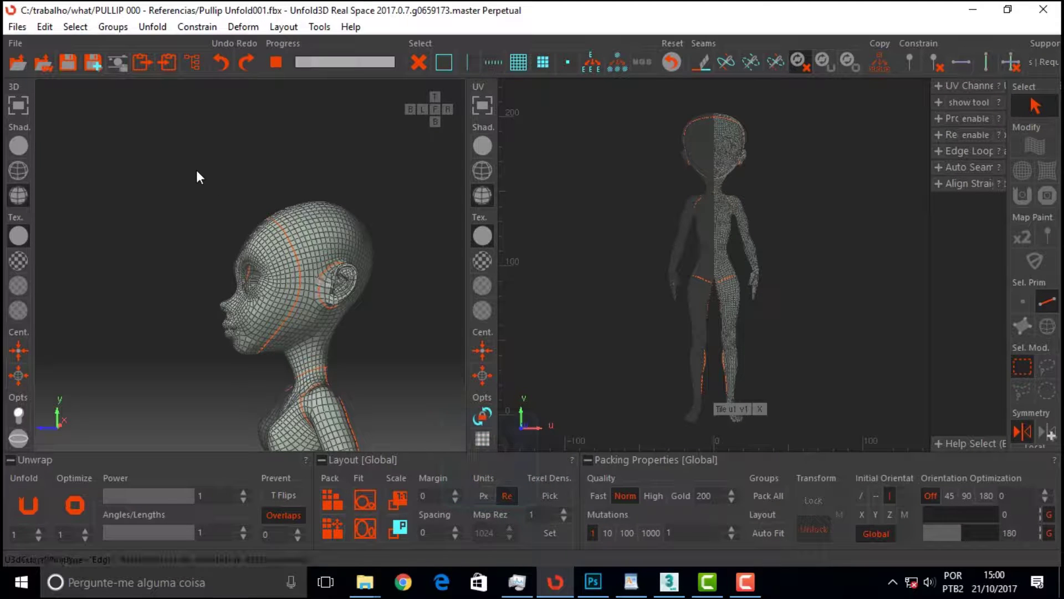
click(299, 202)
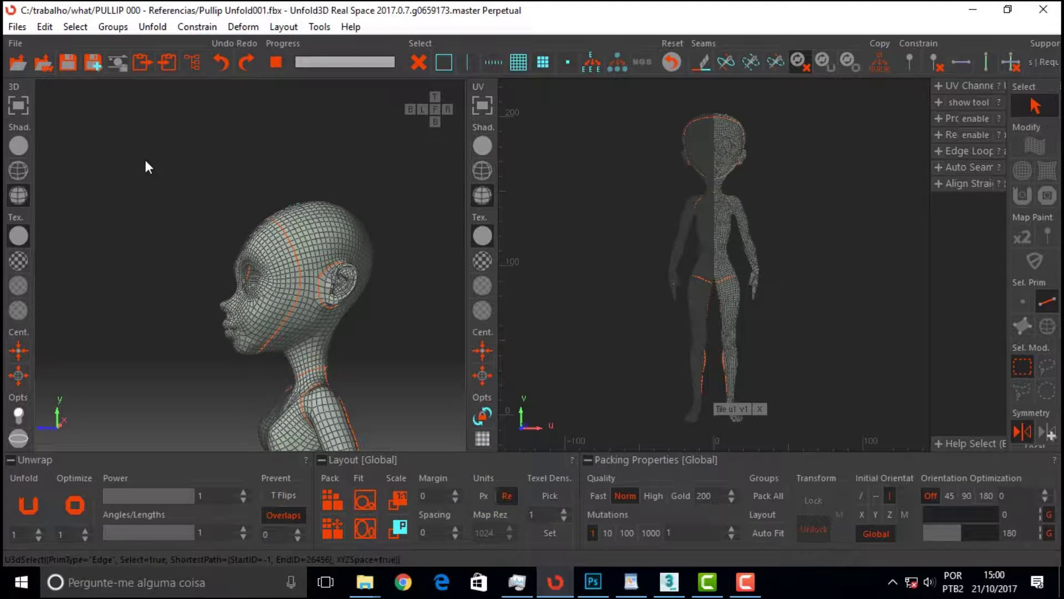
key(ctrl+z)
mouse_move(154, 161)
middle_down()
mouse_move(198, 205)
mouse_move(342, 241)
mouse_move(331, 231)
middle_up()
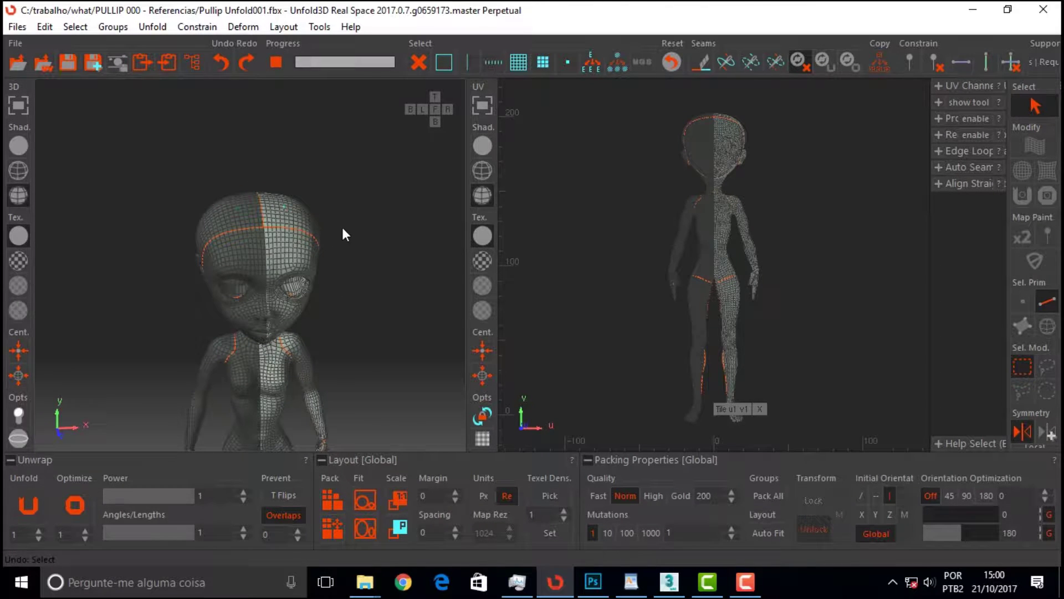
mouse_move(410, 200)
middle_down()
mouse_move(274, 177)
mouse_move(132, 115)
mouse_move(398, 234)
mouse_move(379, 190)
middle_up()
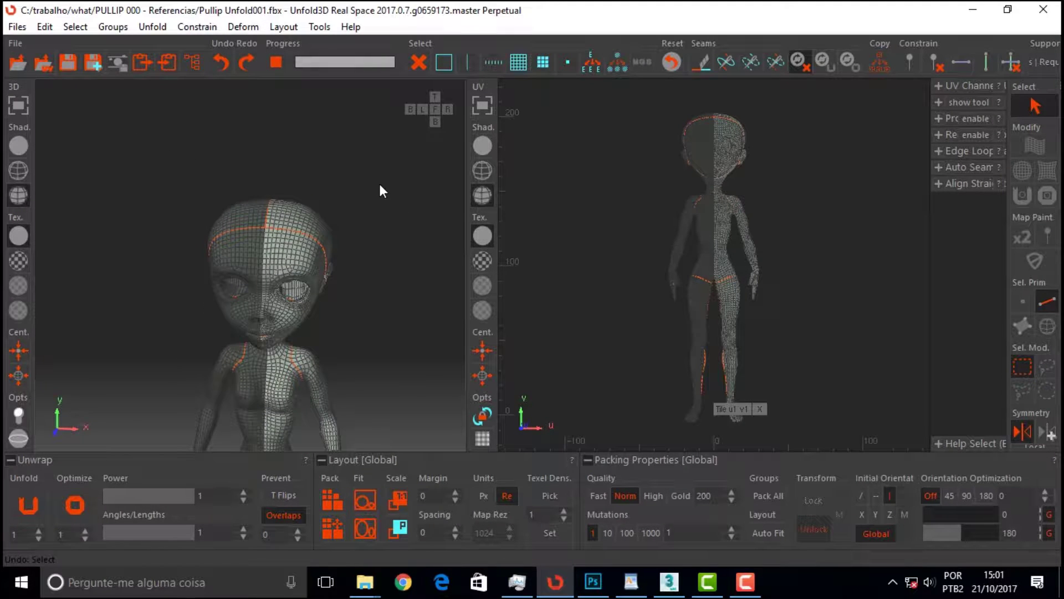
key(f)
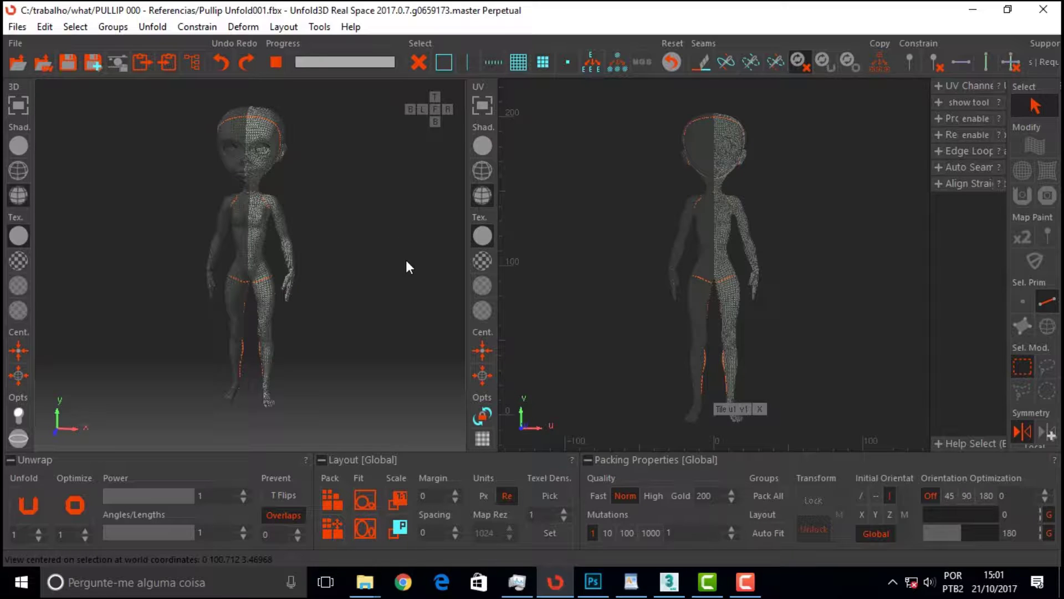
click(481, 419)
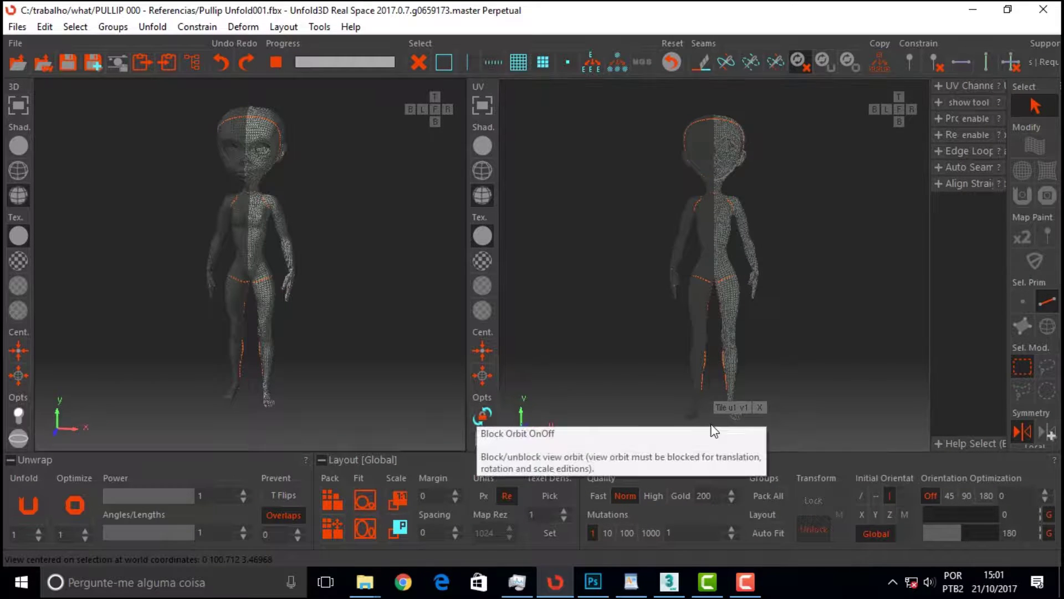
Step: Unfold the body into flat packed UV islands and frame them in the UV view
click(31, 511)
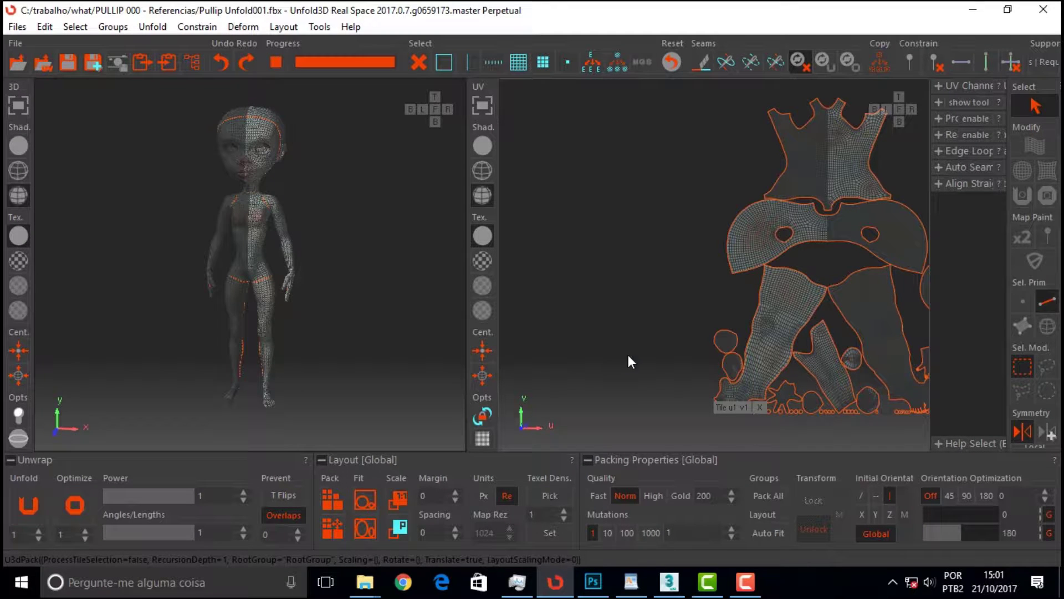
key(f)
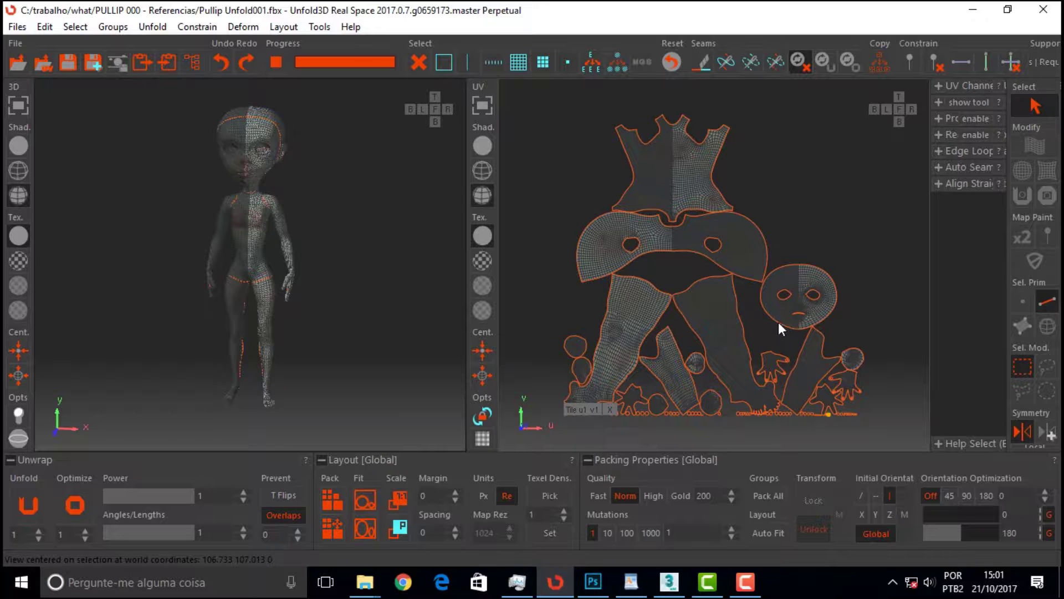
scroll(790, 295, up, 5)
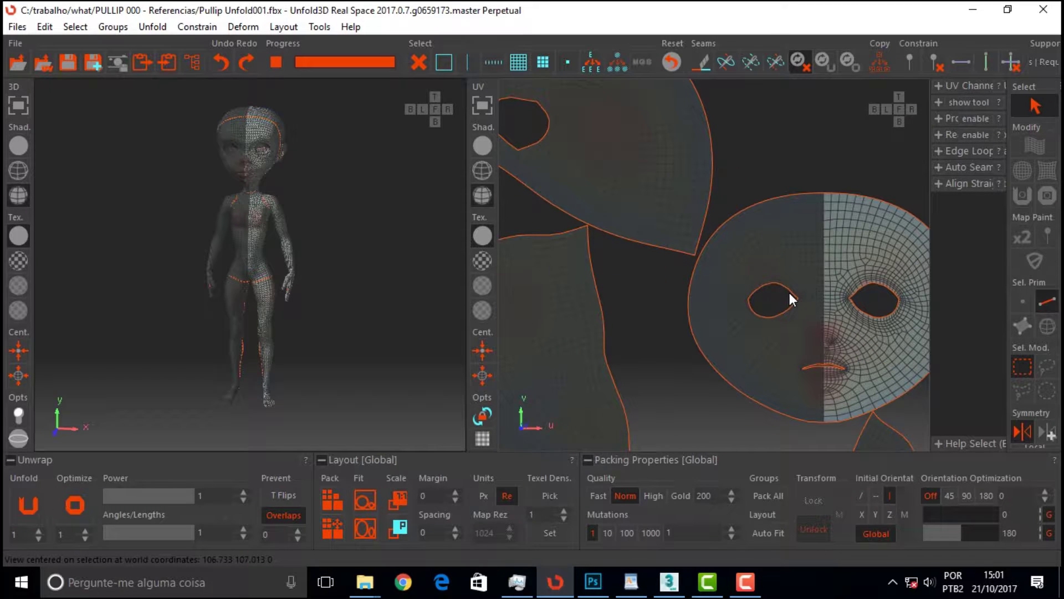
scroll(789, 294, down, 4)
scroll(788, 299, down, 1)
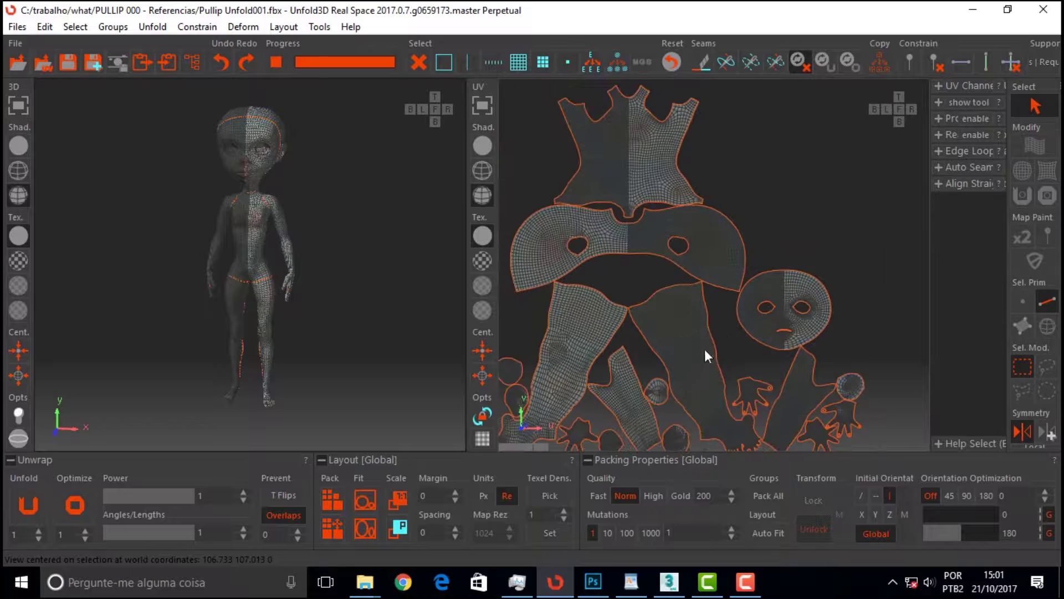
scroll(670, 374, down, 1)
scroll(607, 431, up, 4)
scroll(621, 420, up, 2)
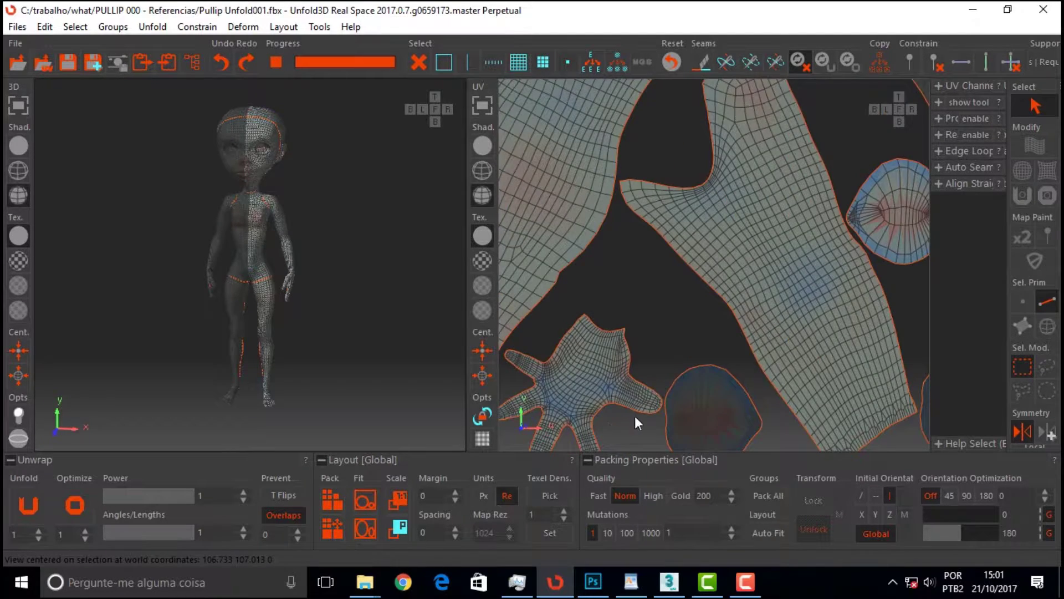
scroll(636, 419, down, 3)
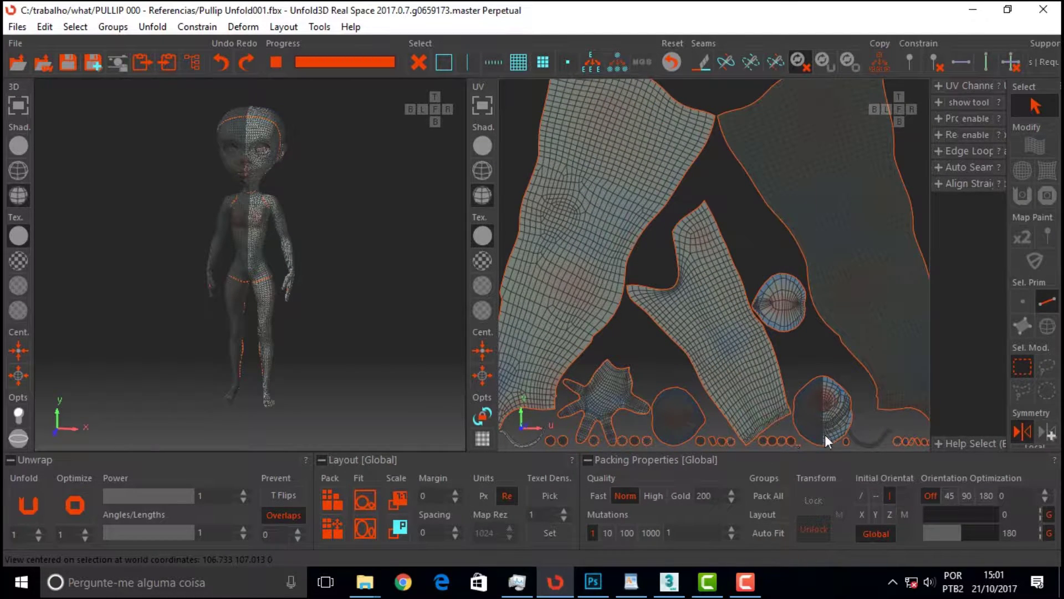
scroll(757, 361, down, 2)
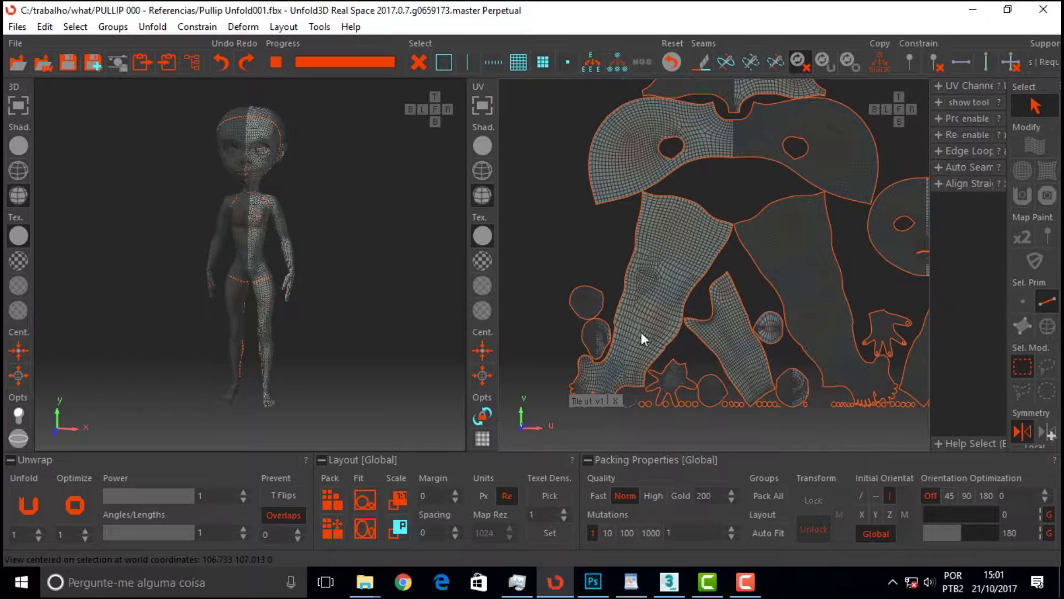
scroll(601, 327, up, 5)
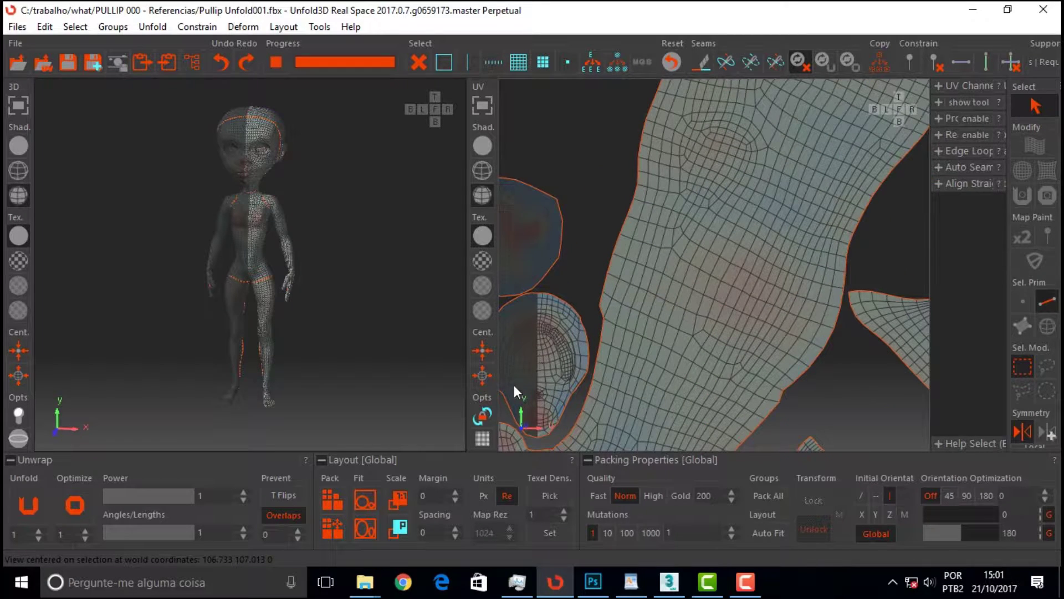
scroll(520, 375, down, 2)
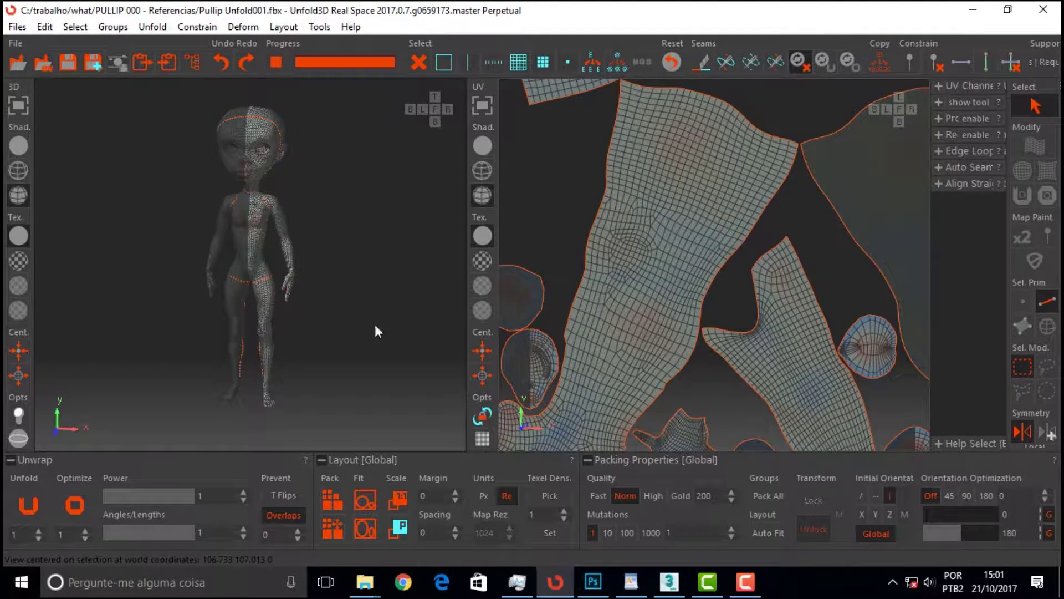
scroll(760, 277, down, 3)
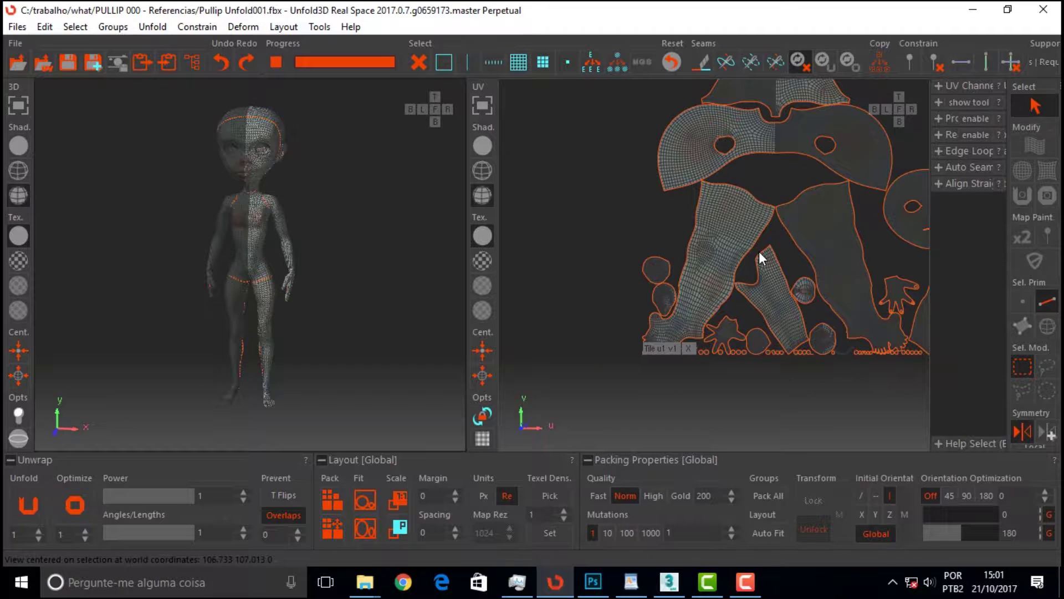
scroll(644, 278, up, 5)
scroll(644, 278, up, 1)
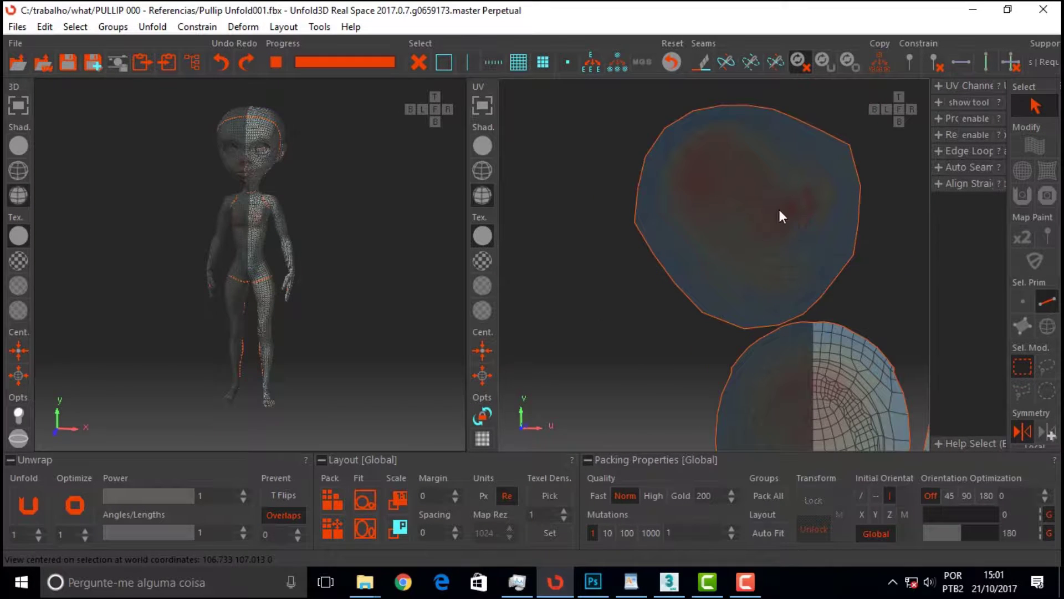
scroll(787, 212, down, 1)
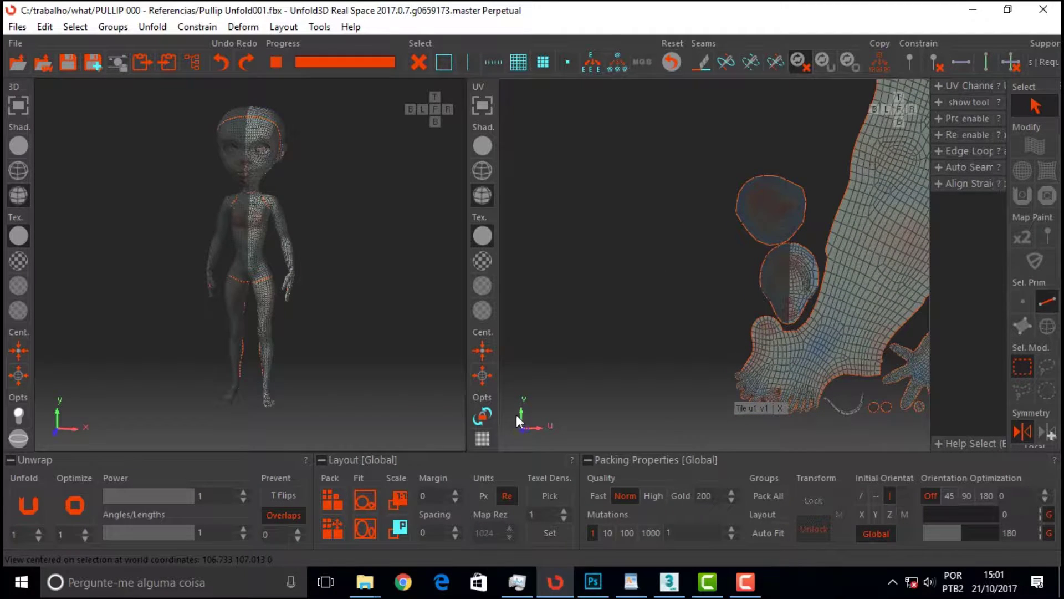
click(483, 415)
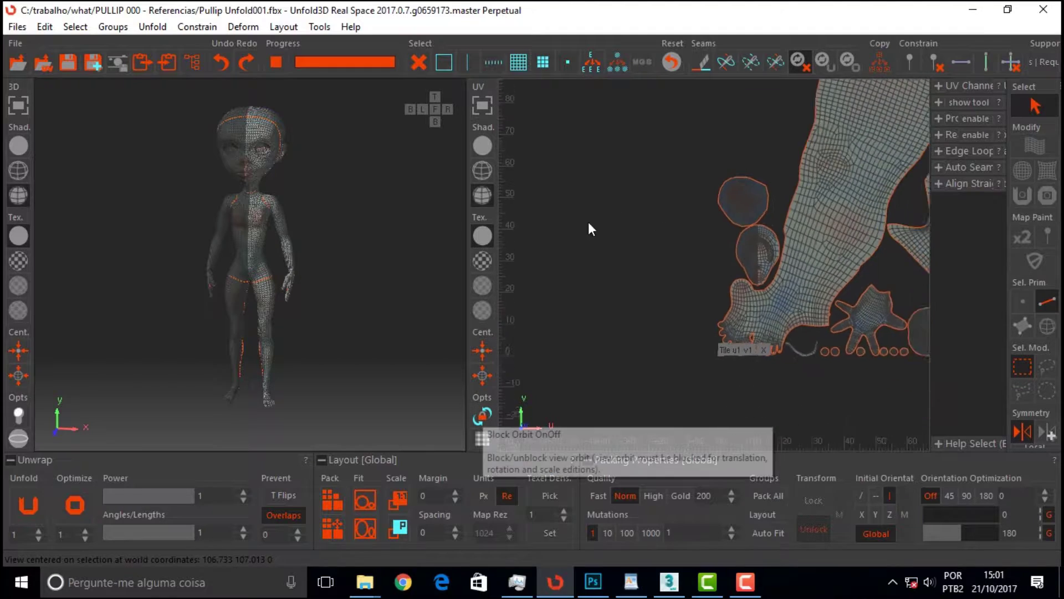
scroll(593, 235, up, 3)
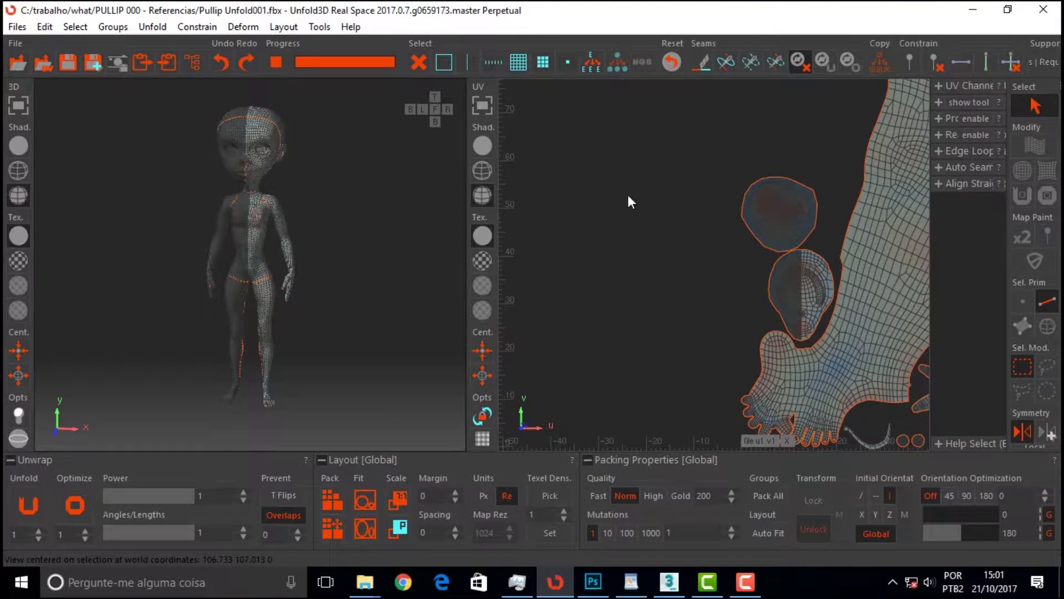
scroll(640, 165, up, 3)
scroll(525, 274, up, 3)
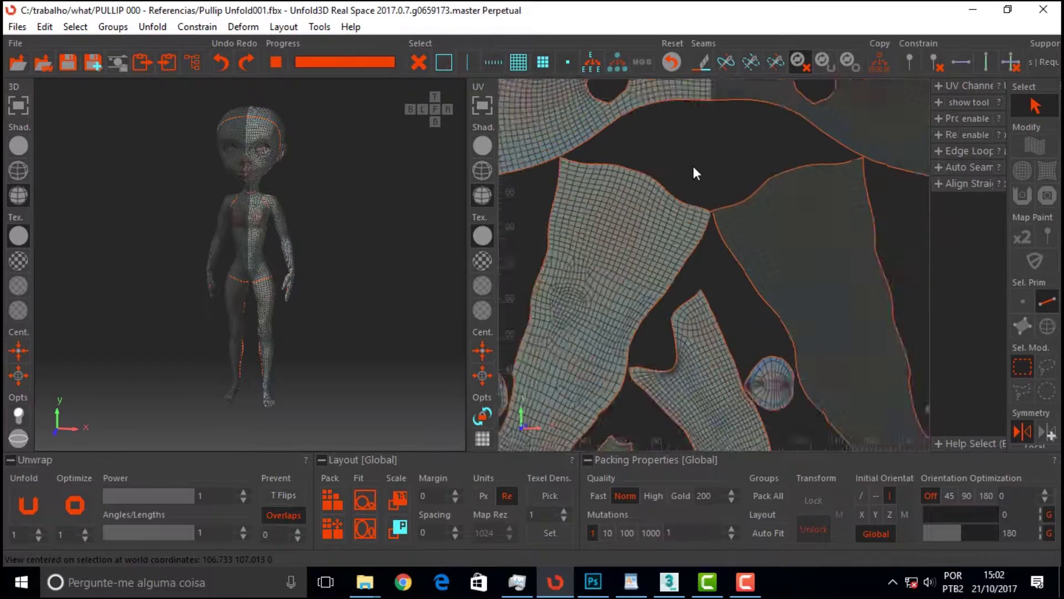
scroll(696, 173, down, 5)
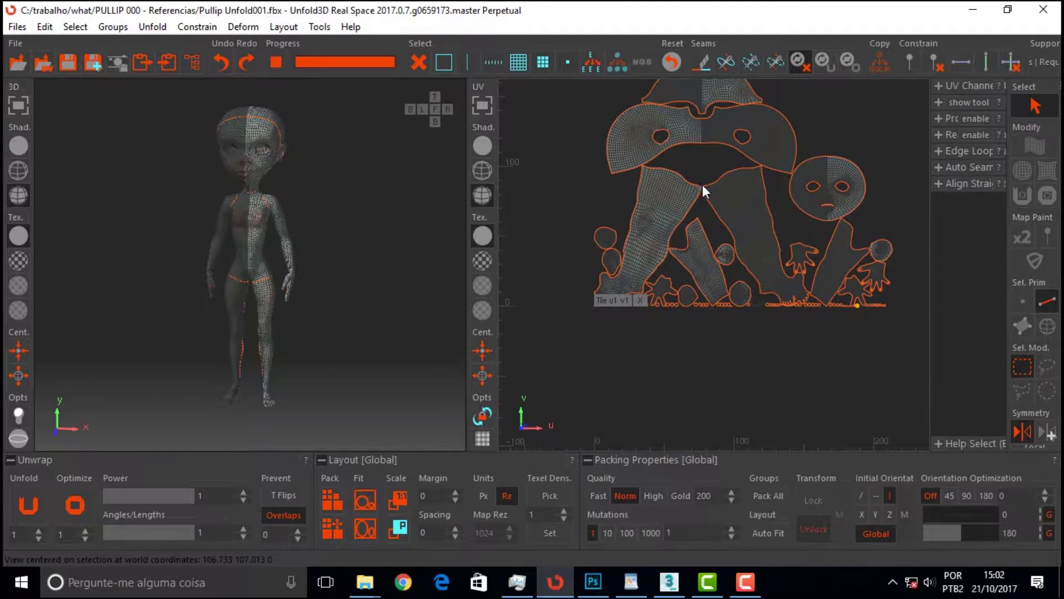
mouse_move(833, 115)
middle_down()
mouse_move(807, 175)
mouse_move(813, 154)
mouse_move(823, 167)
middle_up()
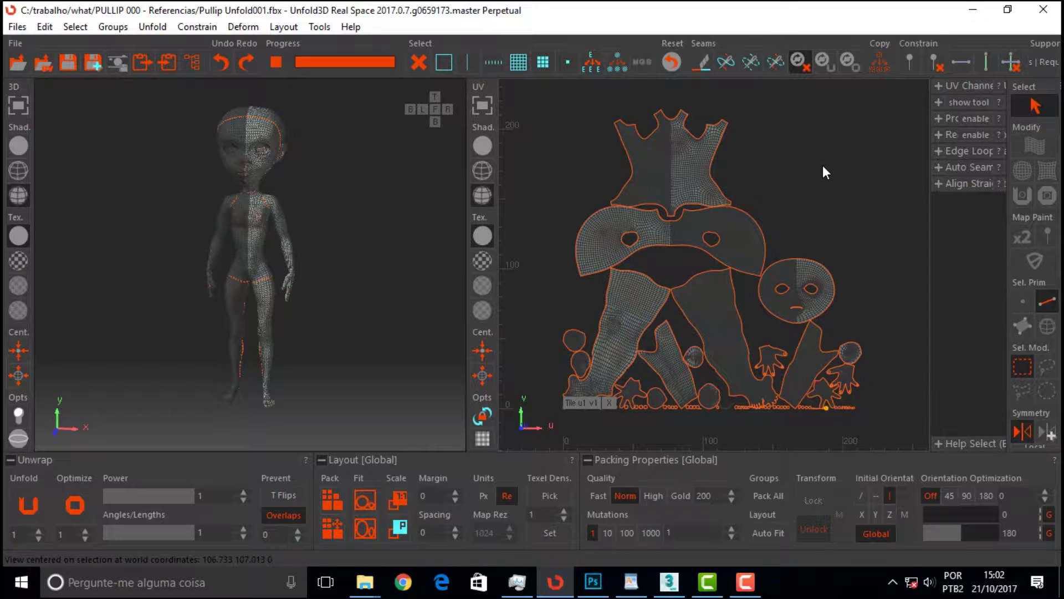
scroll(693, 271, up, 3)
scroll(693, 270, up, 3)
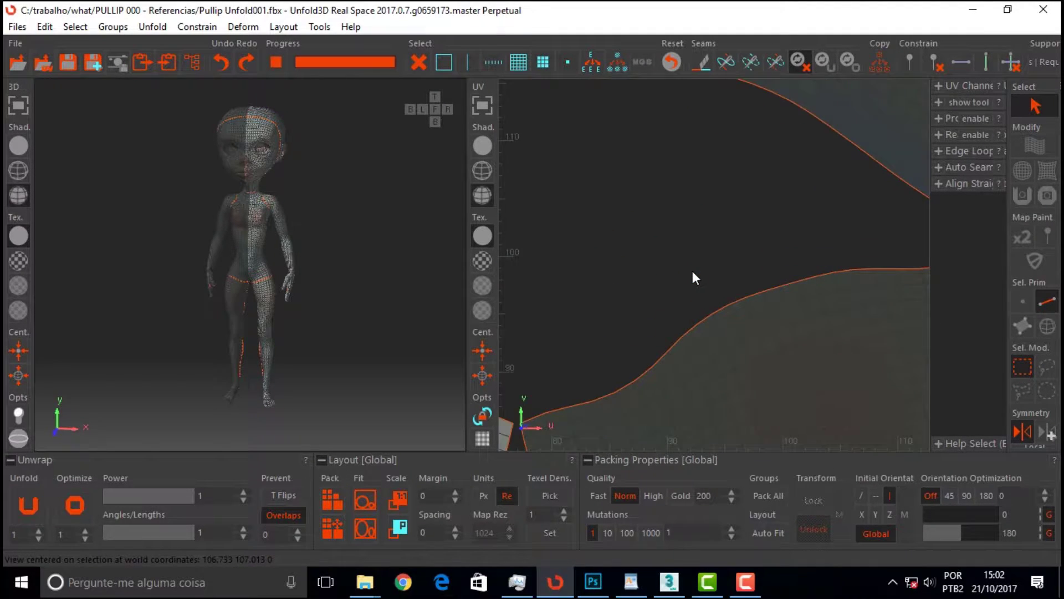
scroll(693, 271, down, 3)
scroll(693, 277, down, 3)
scroll(708, 281, down, 3)
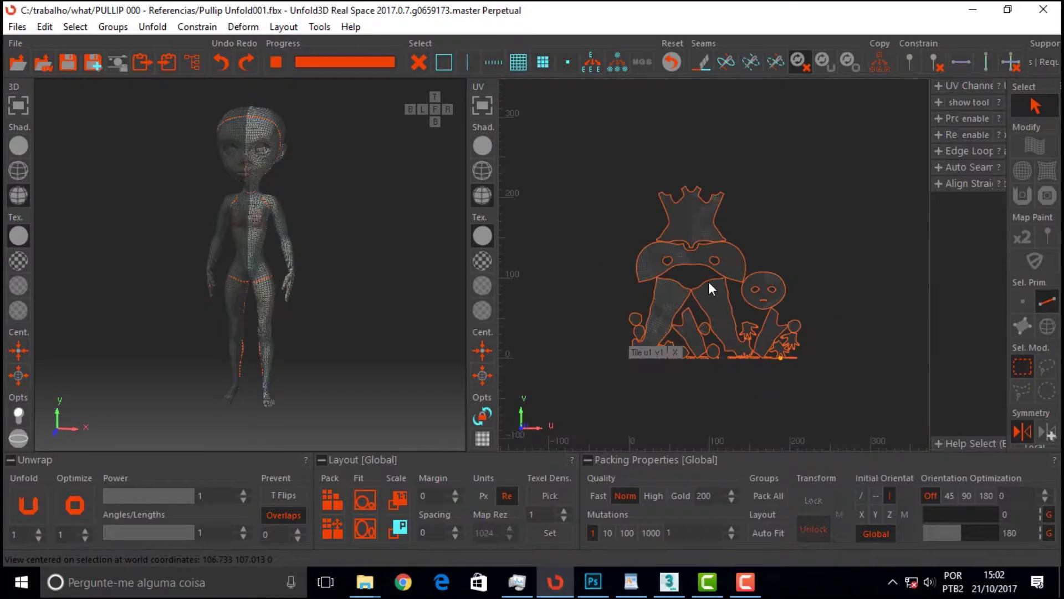
scroll(750, 366, up, 3)
scroll(683, 273, up, 2)
scroll(677, 266, down, 2)
scroll(681, 267, down, 2)
scroll(643, 305, down, 1)
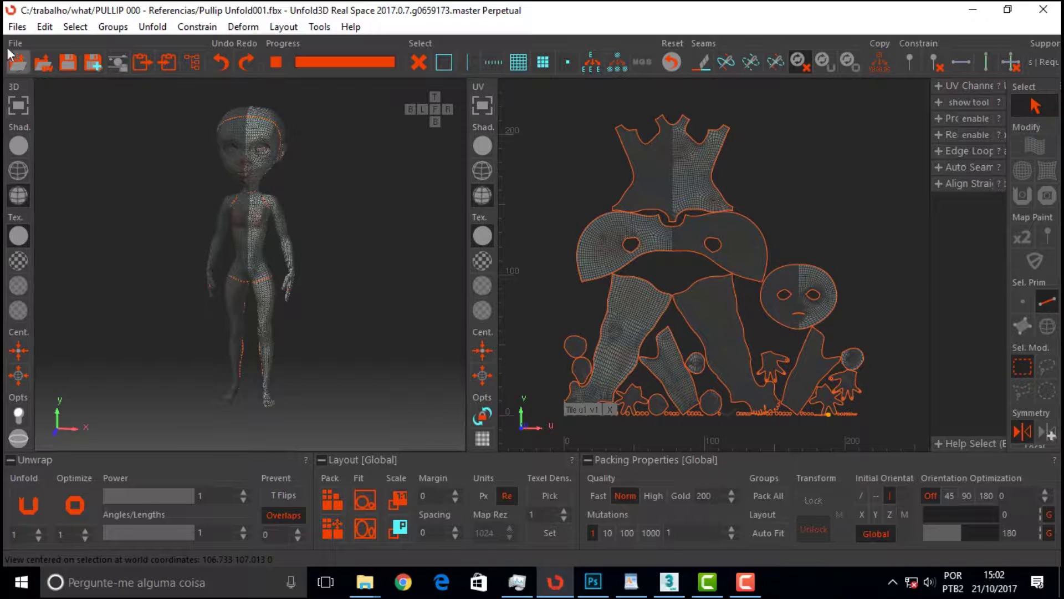
click(18, 27)
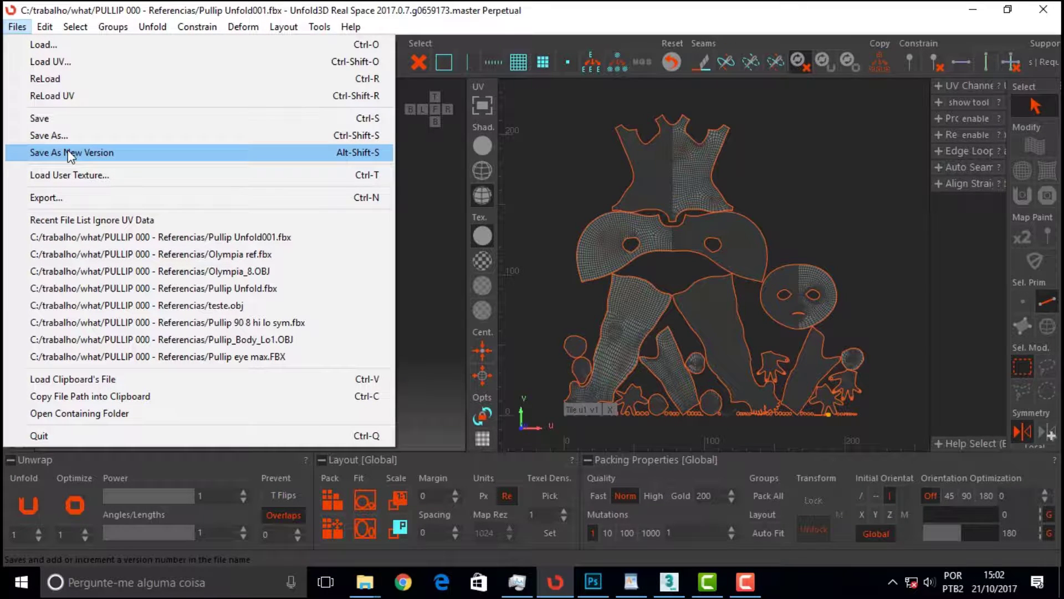
Step: Save the UV work, then save it as new version Pullip Unfold002.fbx
click(52, 117)
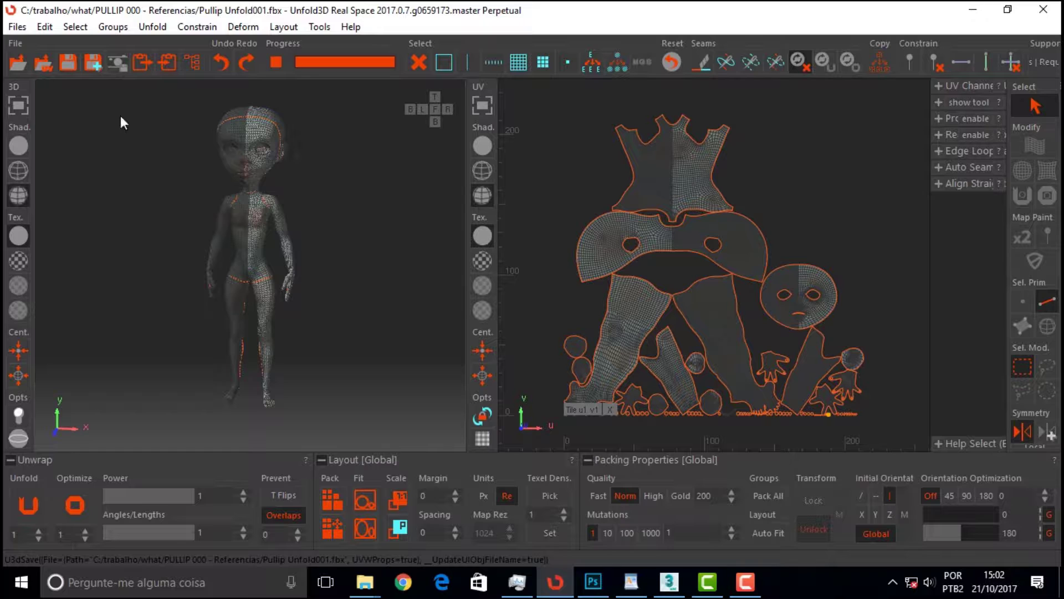
click(17, 26)
click(99, 150)
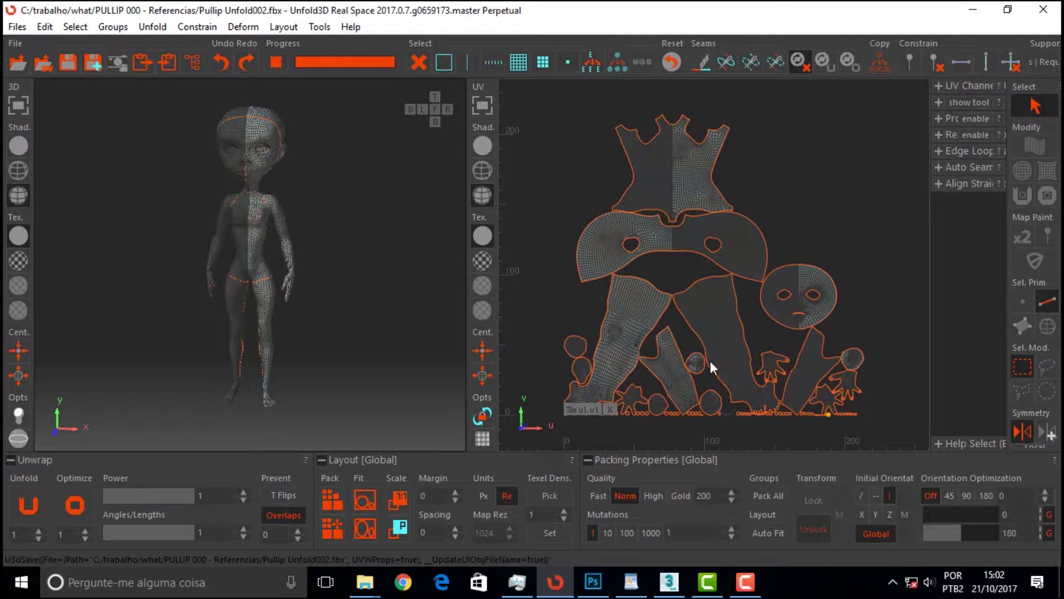
Step: Switch to the optimize brush for painting local unfolding on islands
scroll(687, 329, up, 3)
scroll(687, 329, up, 2)
scroll(688, 329, down, 5)
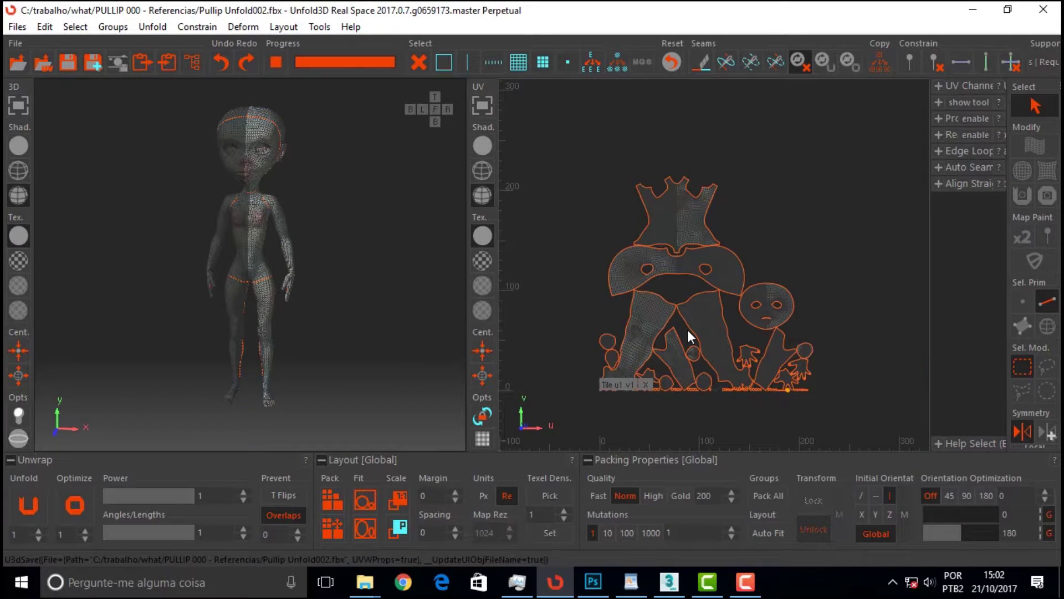
scroll(688, 330, up, 3)
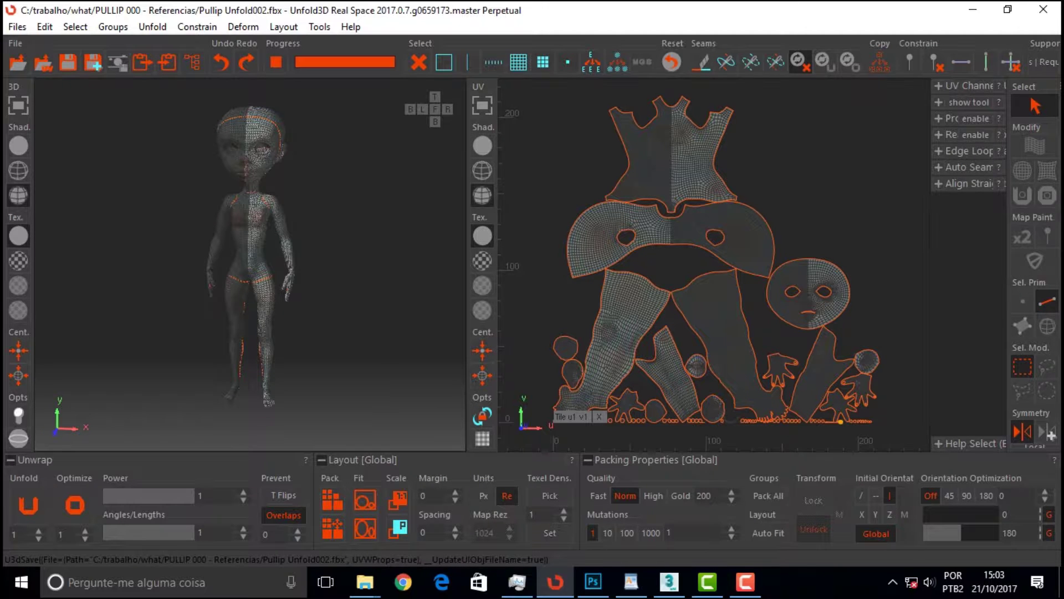
click(1023, 196)
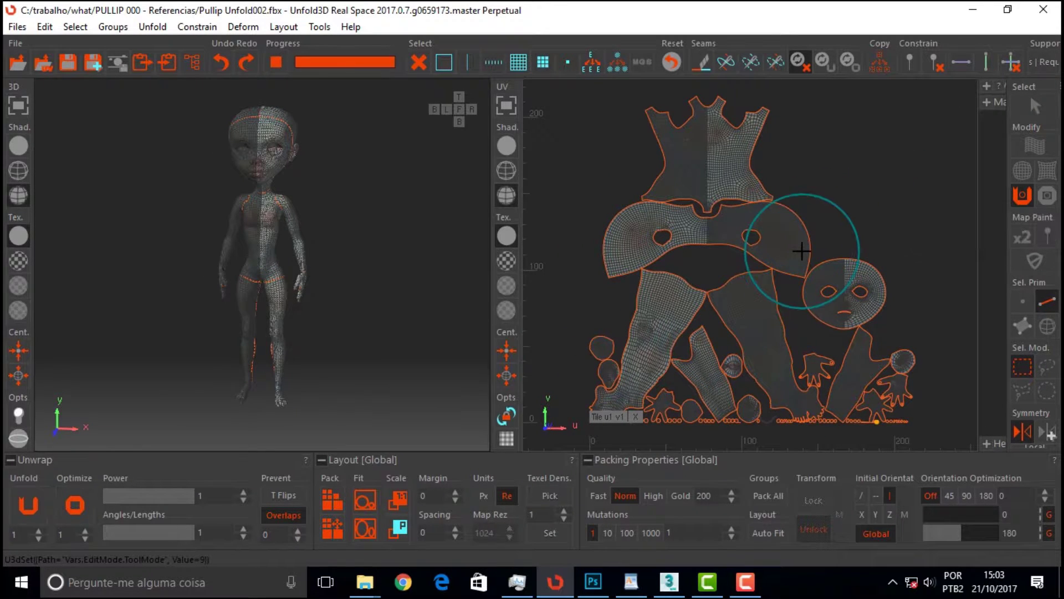
Step: Relax the distorted edges of the toe UV island with the unfold brush
scroll(801, 250, up, 2)
scroll(801, 251, up, 3)
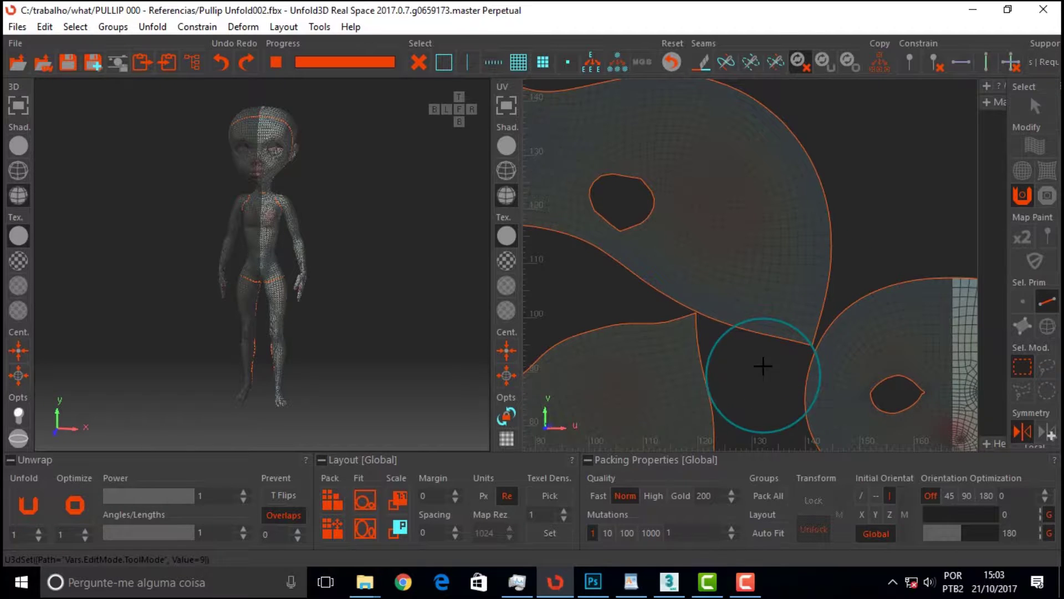
middle_drag(763, 368, 763, 185)
scroll(743, 155, down, 2)
scroll(782, 127, down, 1)
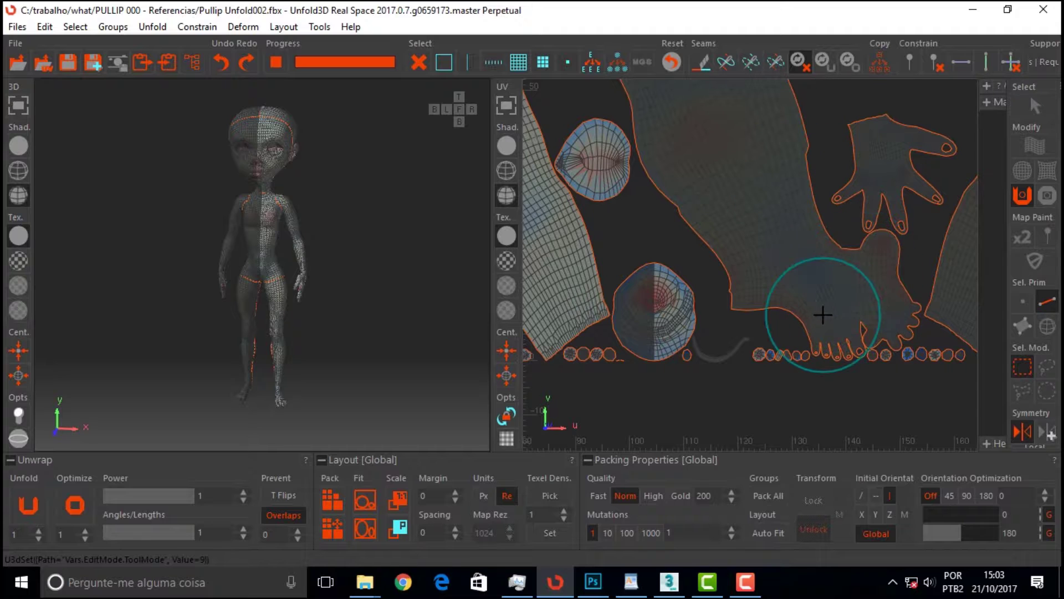
scroll(819, 291, up, 2)
scroll(909, 363, up, 2)
scroll(920, 357, up, 2)
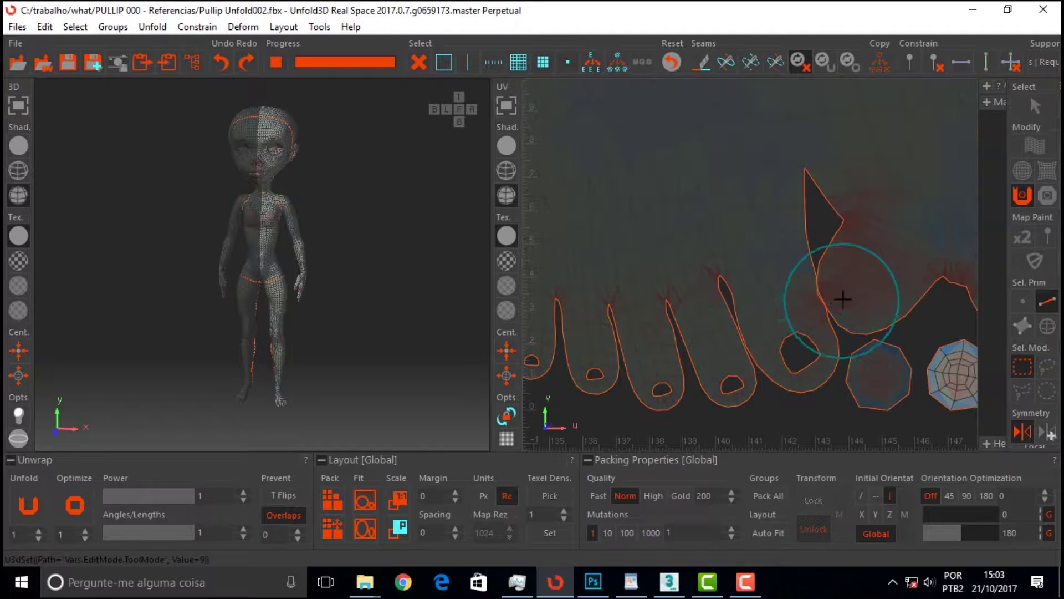
mouse_move(876, 281)
mouse_down()
mouse_move(862, 285)
mouse_move(890, 316)
mouse_move(869, 287)
mouse_move(867, 302)
mouse_up()
Step: Relax the stretched area near the finger hole on the hand island, then exit the brush
scroll(767, 266, down, 3)
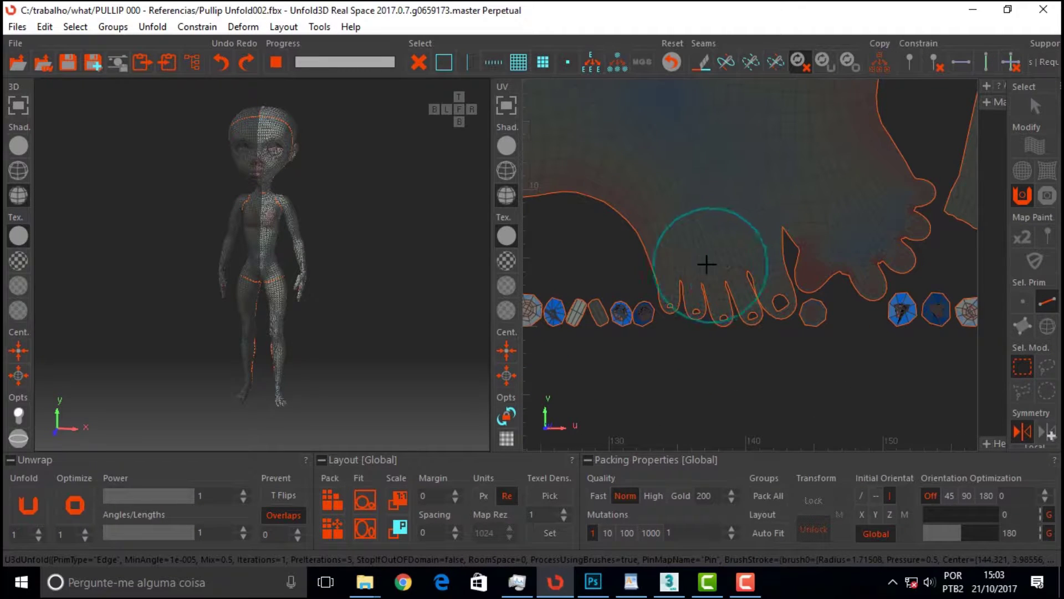
scroll(881, 329, up, 1)
scroll(881, 330, up, 2)
scroll(878, 309, down, 2)
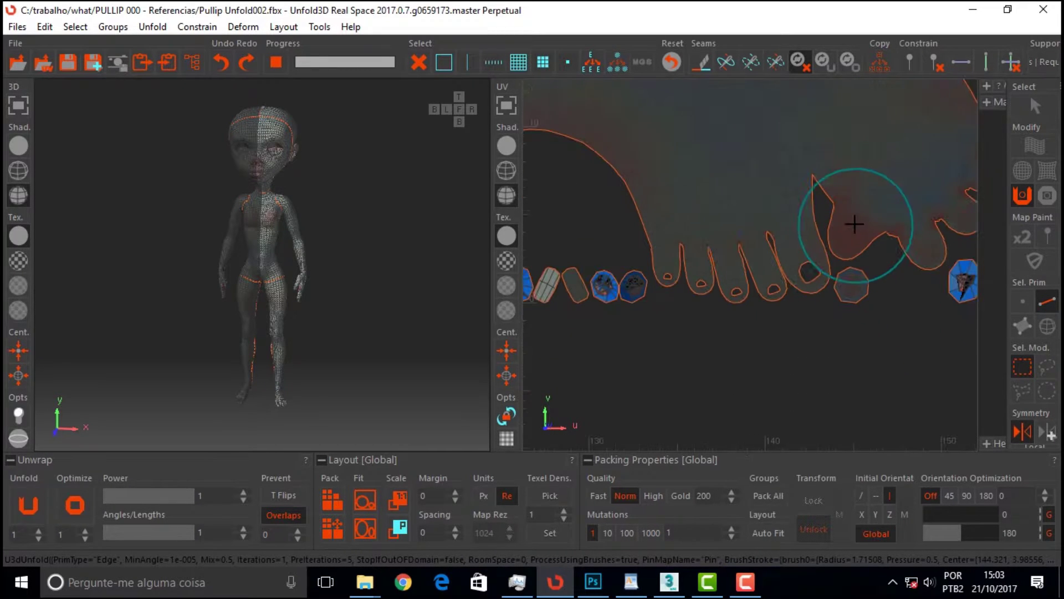
scroll(664, 157, up, 4)
scroll(664, 156, down, 4)
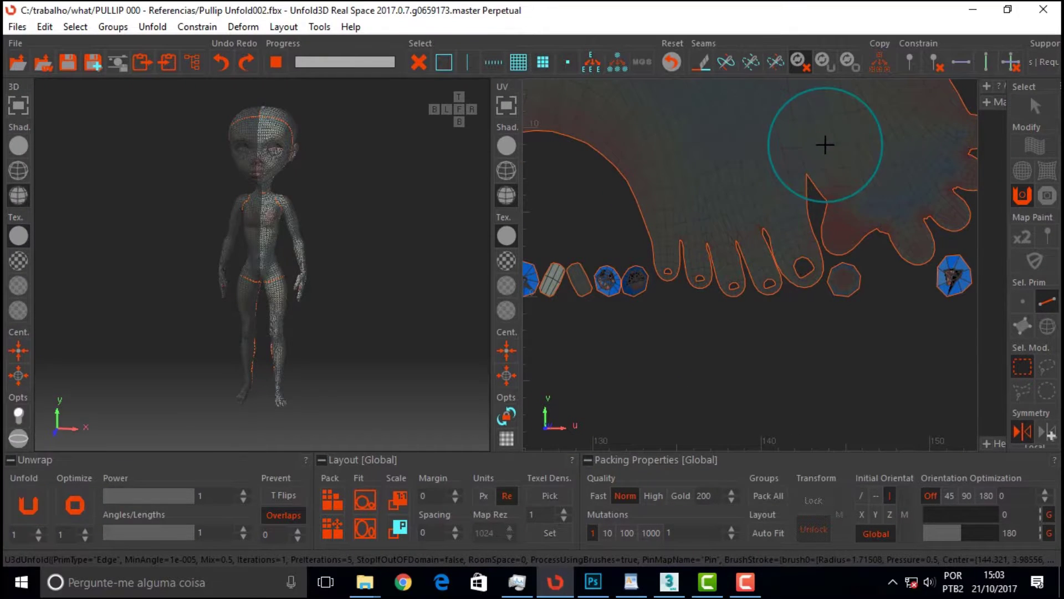
scroll(825, 142, down, 2)
mouse_move(747, 231)
middle_down()
mouse_move(689, 384)
mouse_move(747, 452)
mouse_move(641, 446)
middle_up()
scroll(689, 385, up, 2)
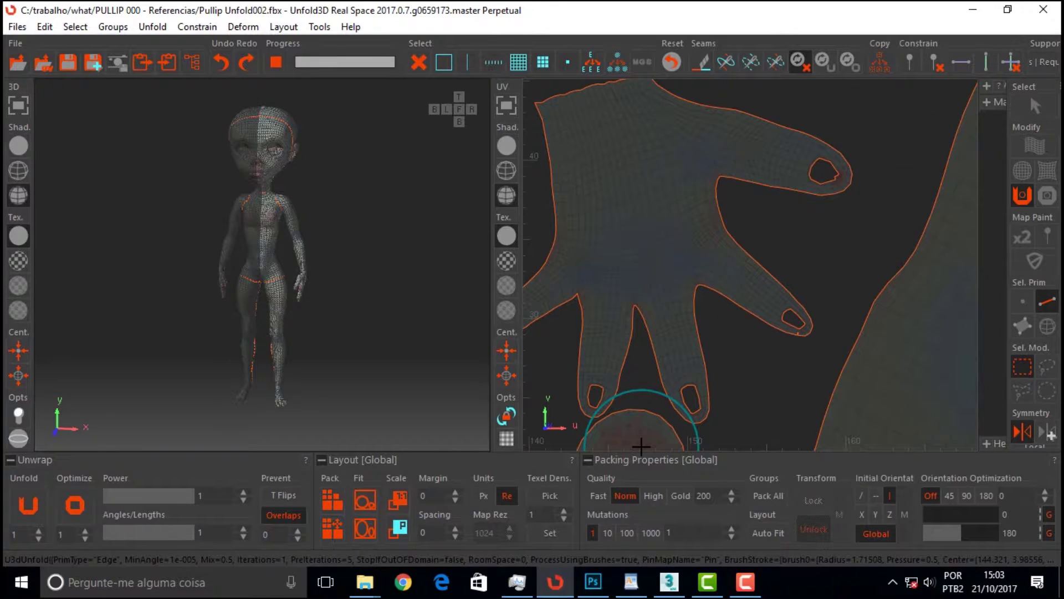
scroll(812, 352, up, 3)
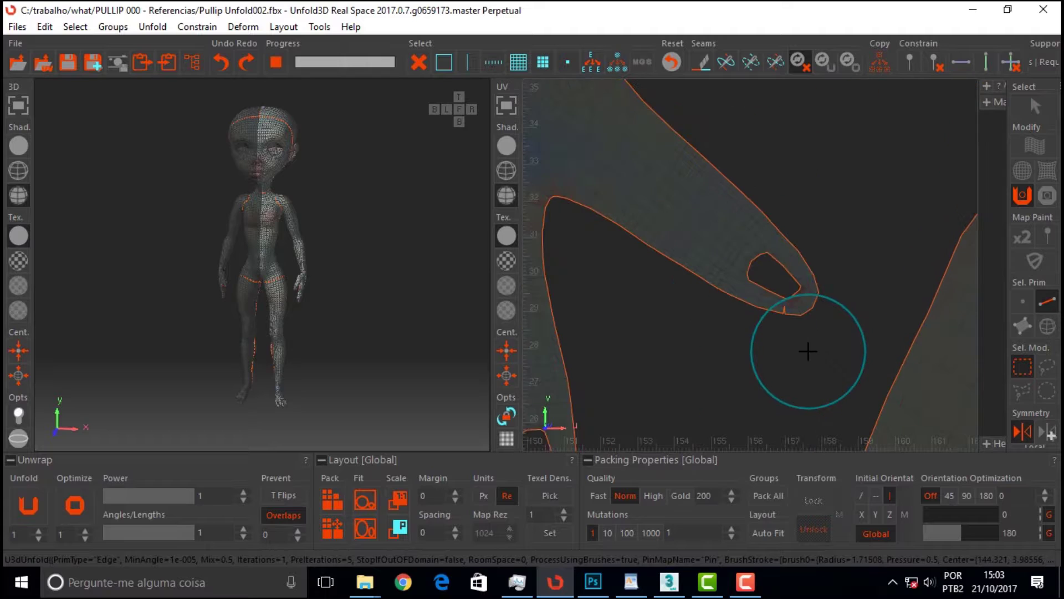
scroll(793, 299, up, 3)
scroll(798, 298, up, 2)
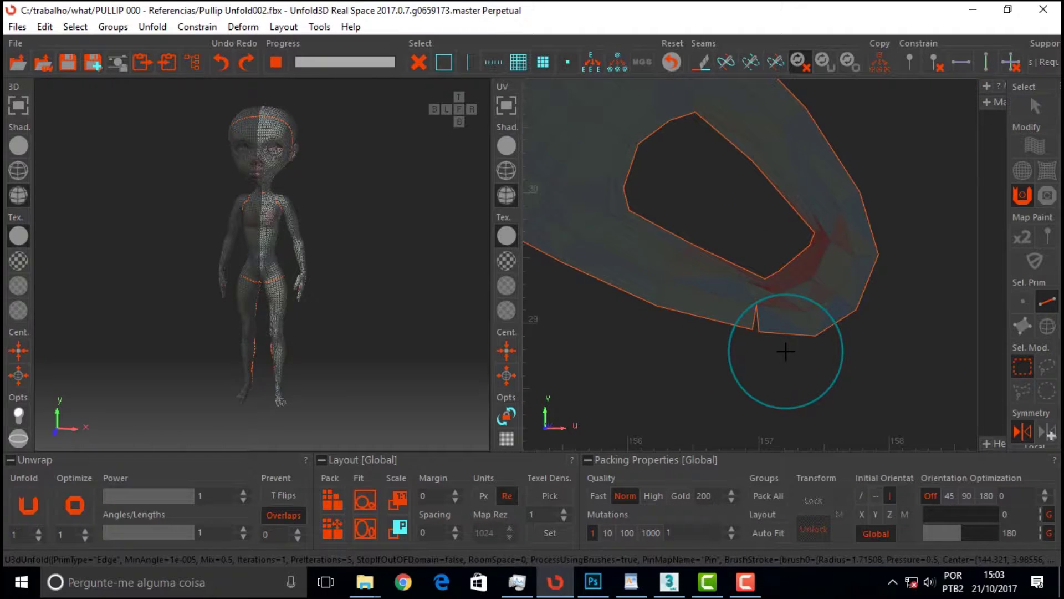
mouse_move(786, 351)
mouse_down()
mouse_move(758, 338)
mouse_move(808, 321)
mouse_up()
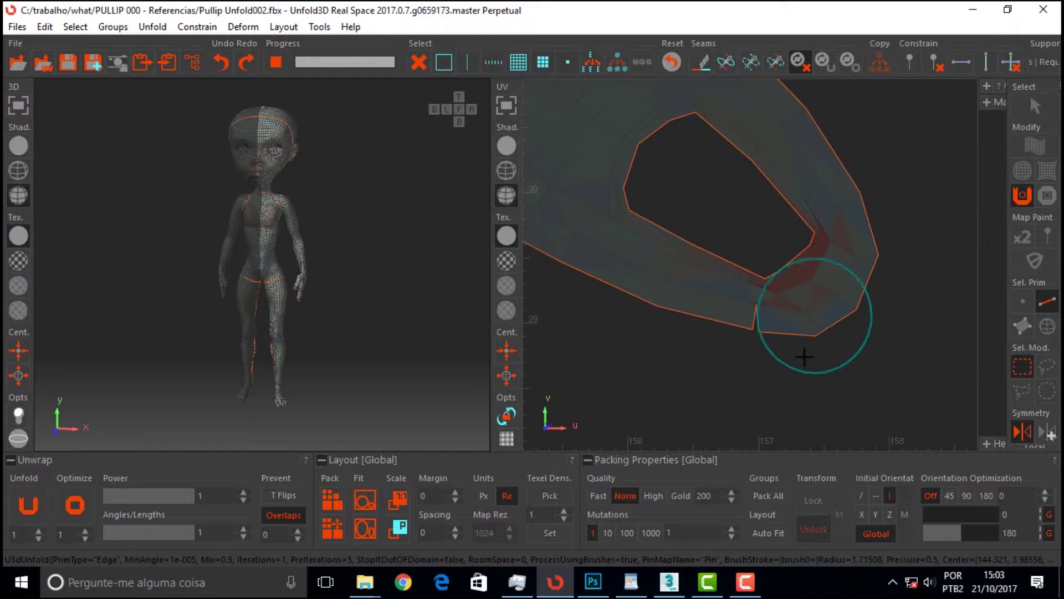
key(Escape)
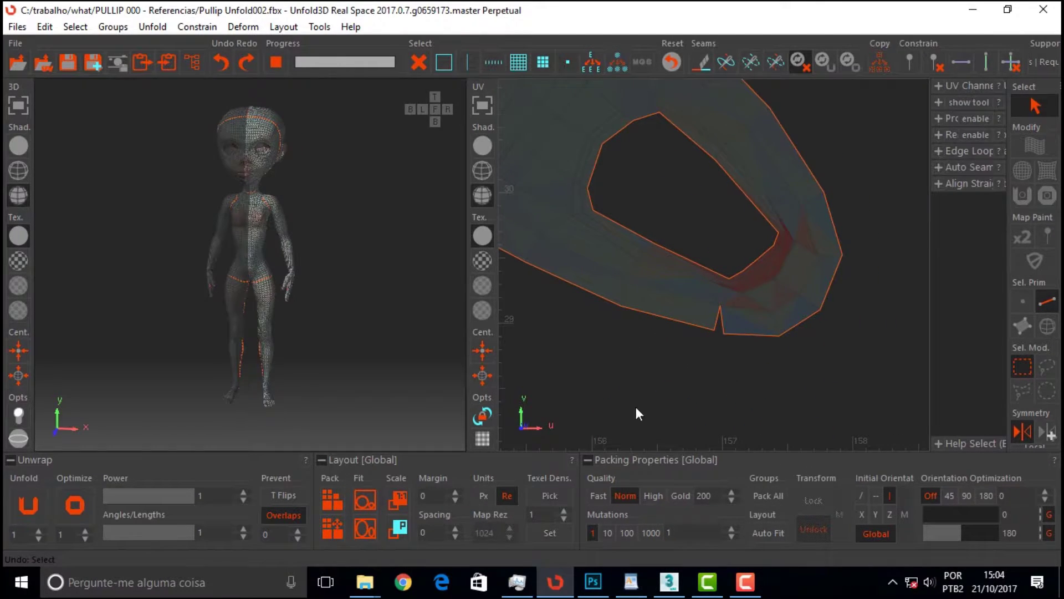
Step: Select the finger island's notch edge and weld it across and within its island
click(721, 325)
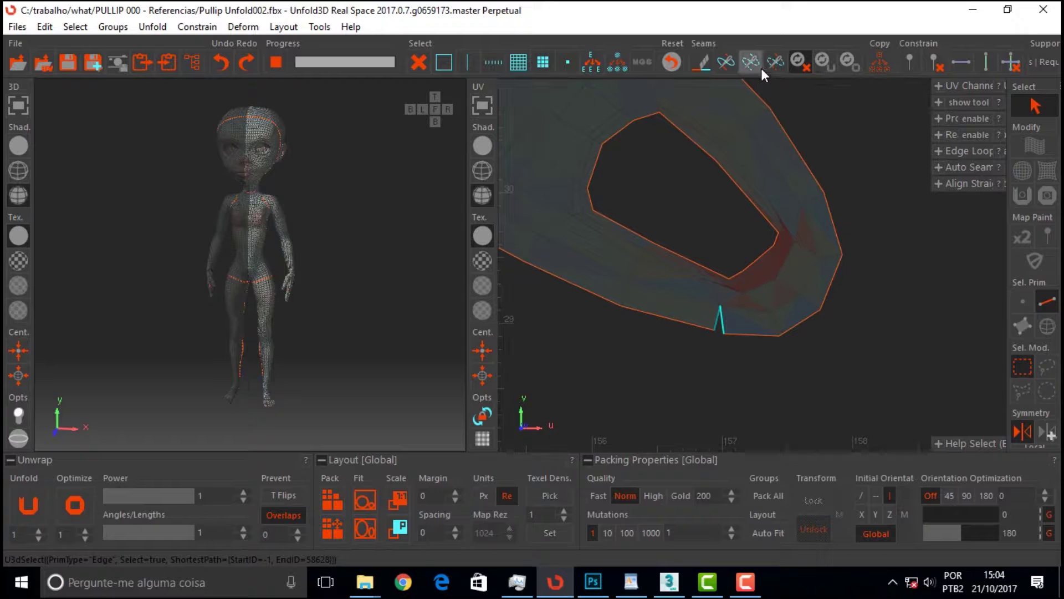
click(778, 62)
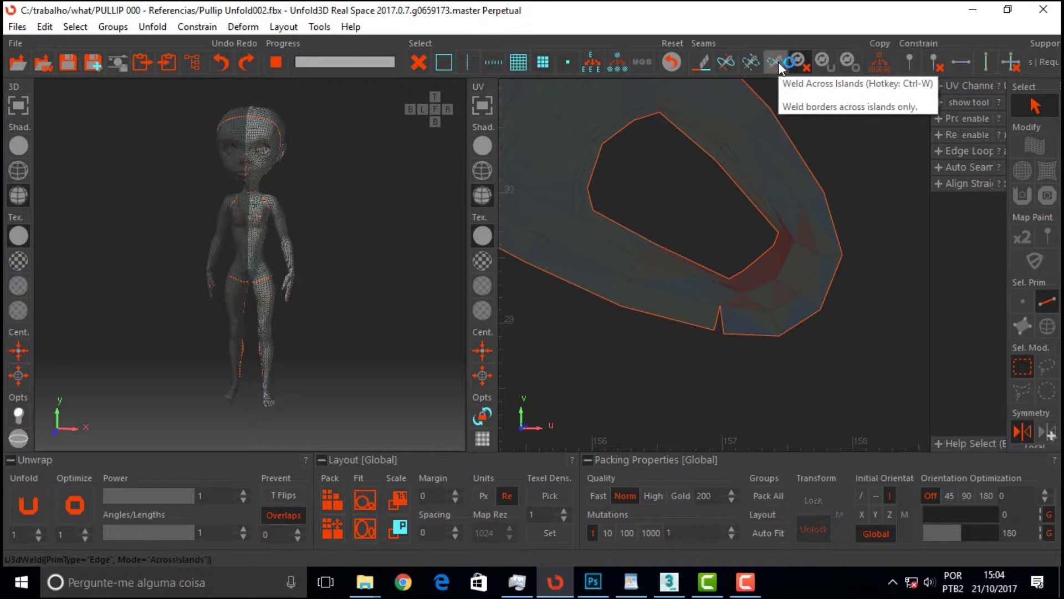
click(753, 63)
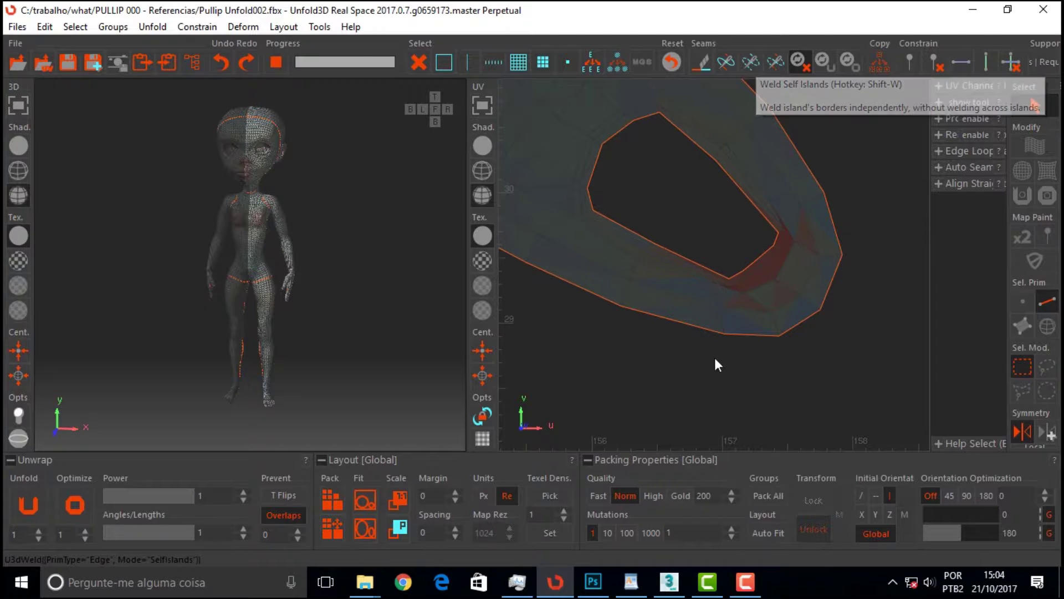
scroll(694, 242, down, 3)
scroll(701, 247, down, 2)
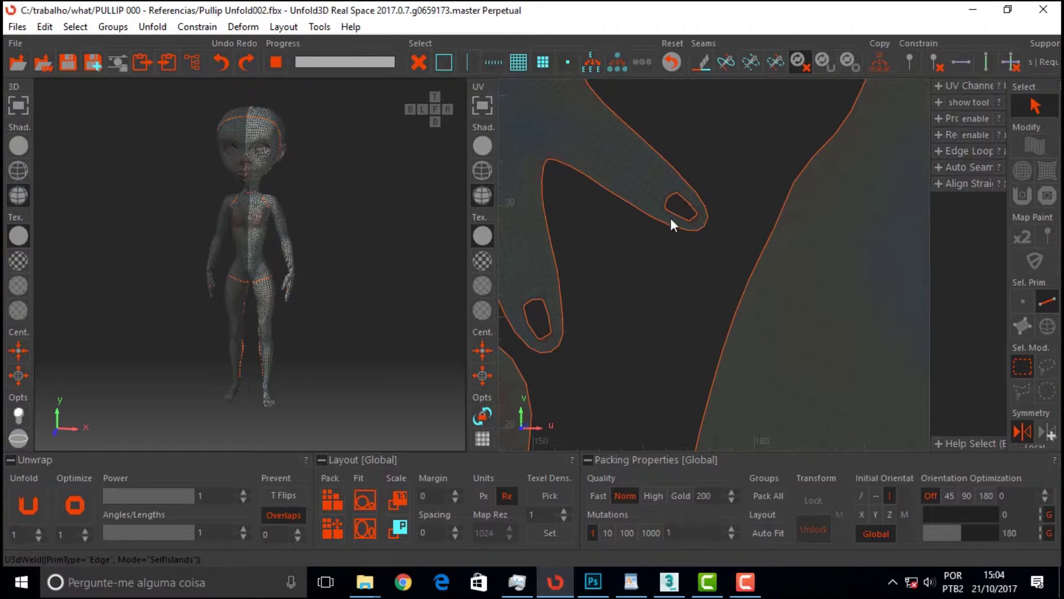
scroll(521, 150, up, 2)
scroll(536, 151, down, 1)
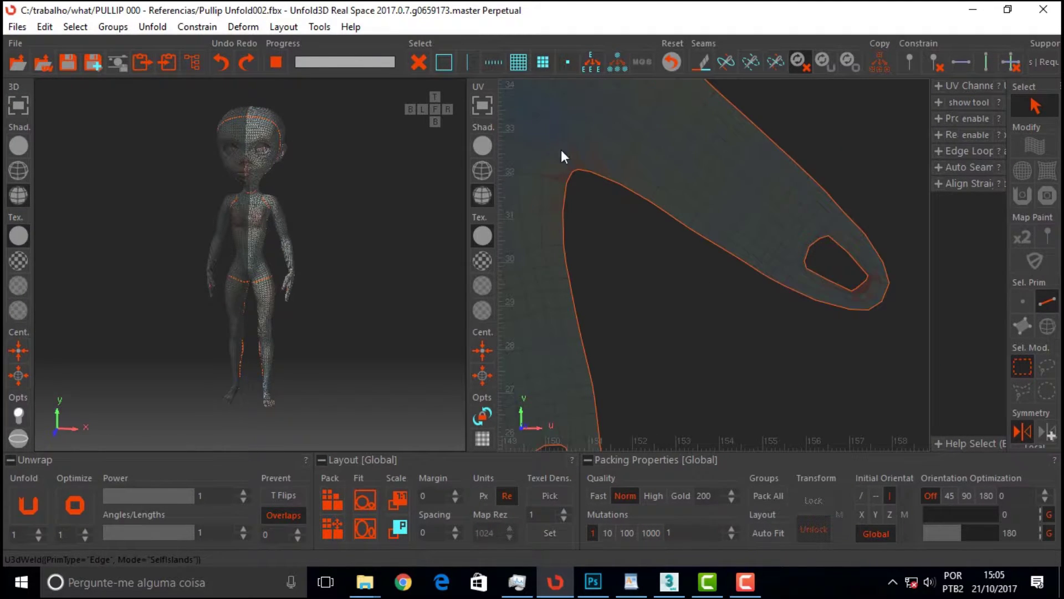
scroll(614, 154, down, 2)
scroll(693, 295, down, 2)
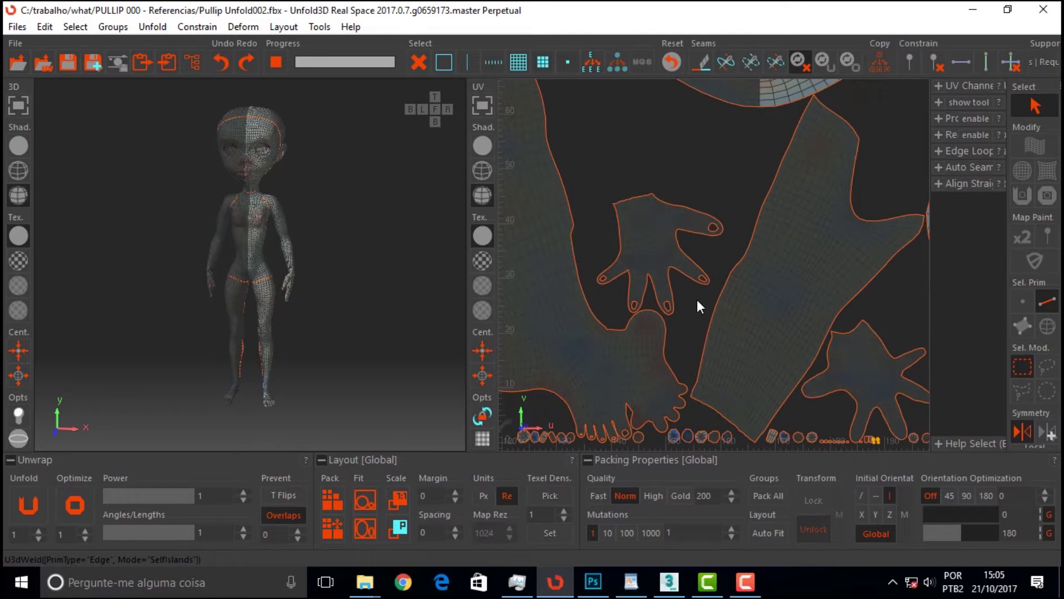
scroll(697, 299, down, 2)
scroll(724, 132, down, 1)
scroll(797, 237, up, 1)
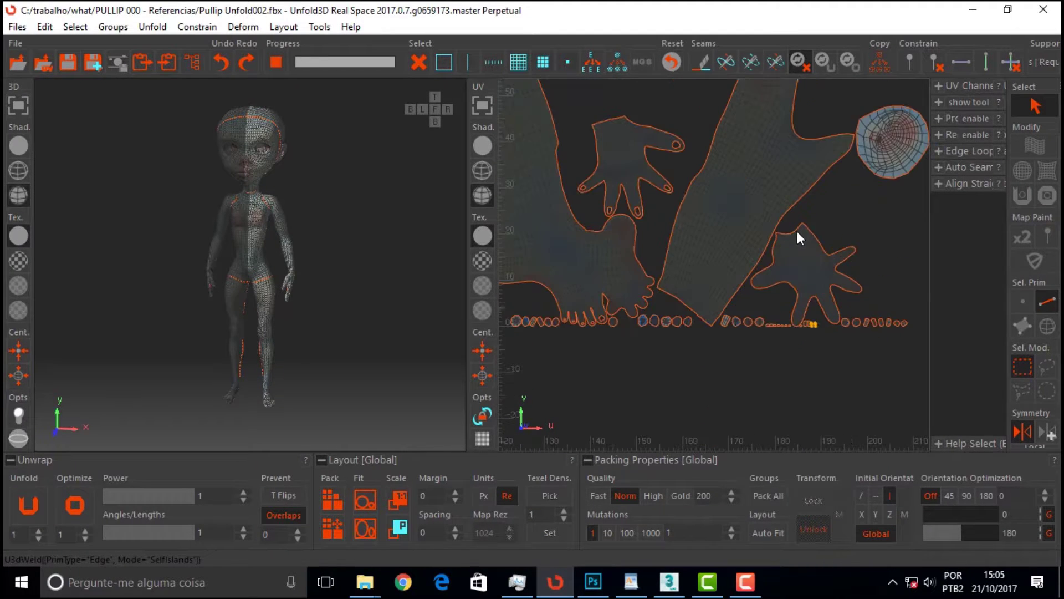
scroll(797, 238, down, 2)
scroll(610, 185, up, 2)
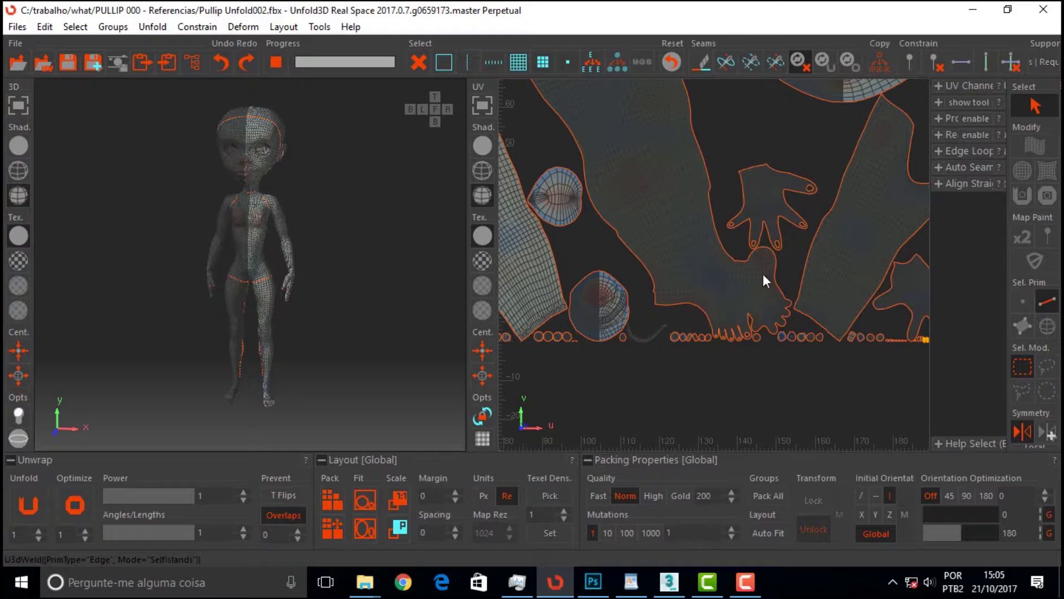
scroll(875, 311, up, 3)
scroll(757, 348, up, 4)
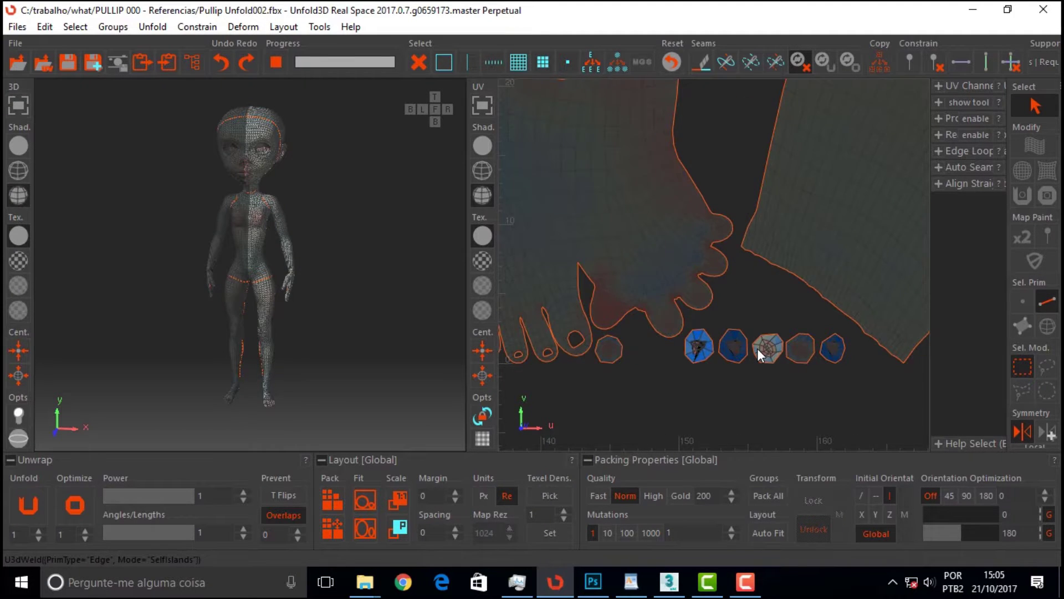
scroll(757, 348, down, 3)
scroll(759, 310, down, 3)
scroll(664, 217, down, 2)
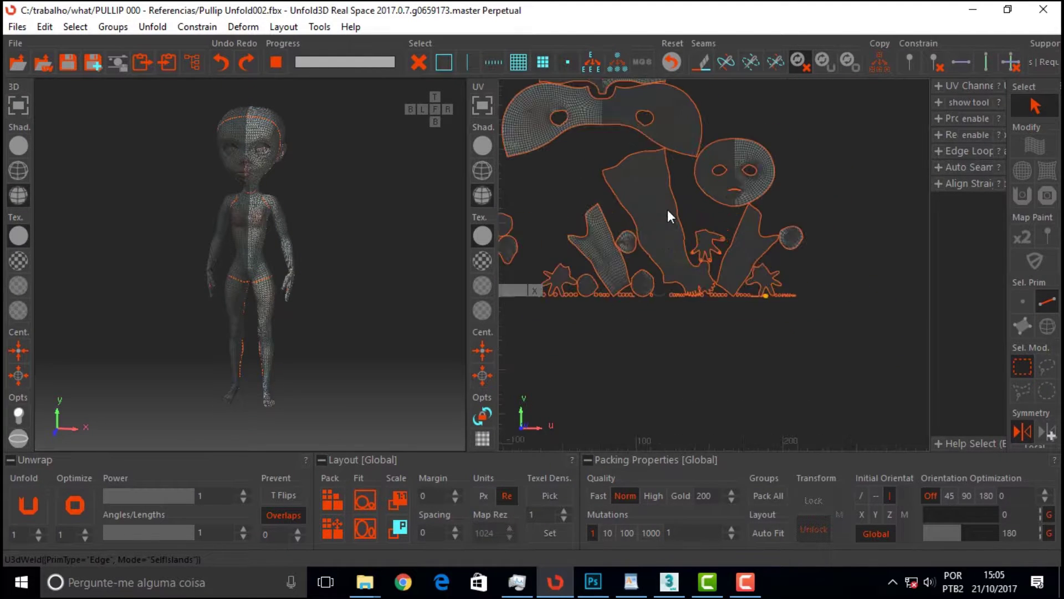
scroll(668, 201, up, 2)
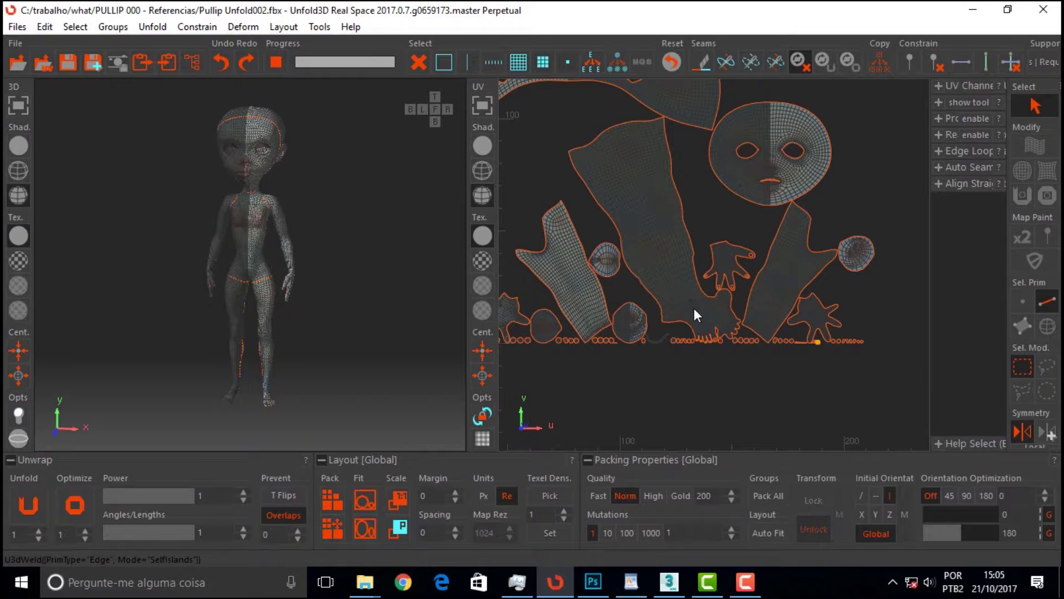
key(f)
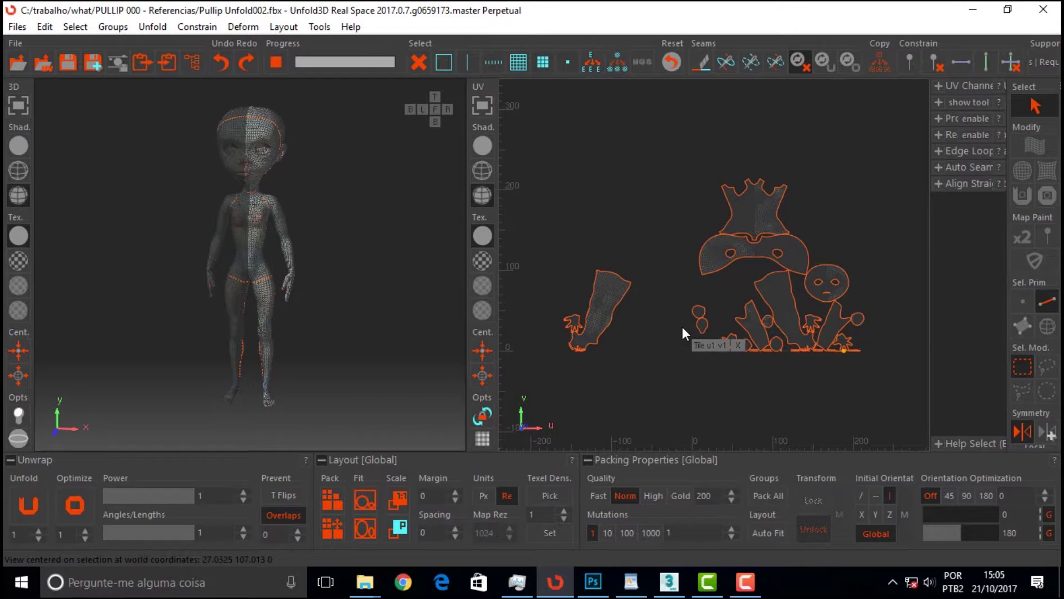
scroll(736, 298, up, 2)
scroll(737, 302, down, 2)
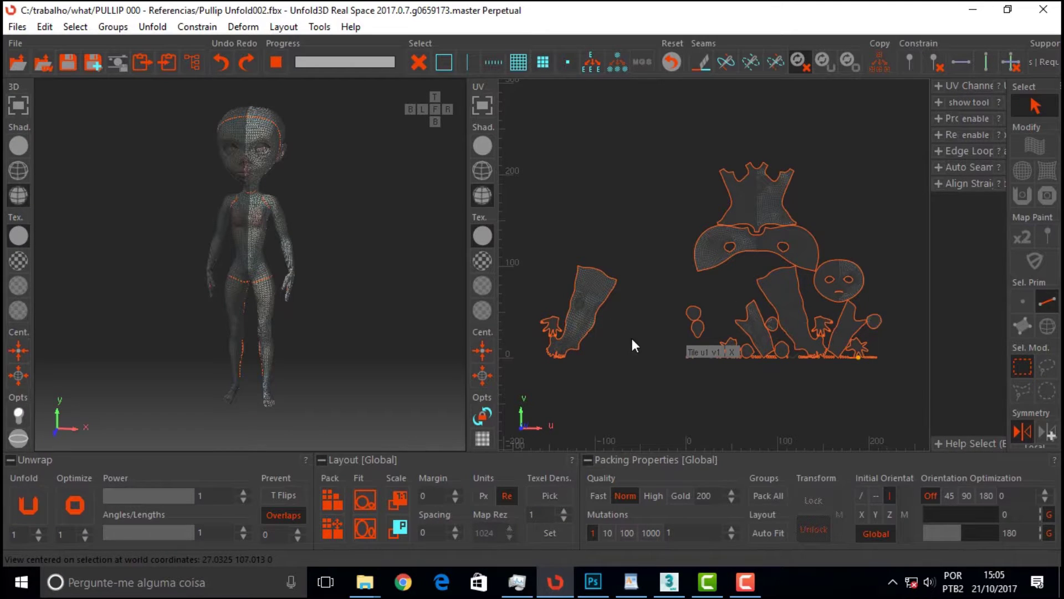
scroll(630, 338, up, 4)
scroll(634, 340, down, 2)
scroll(634, 340, down, 1)
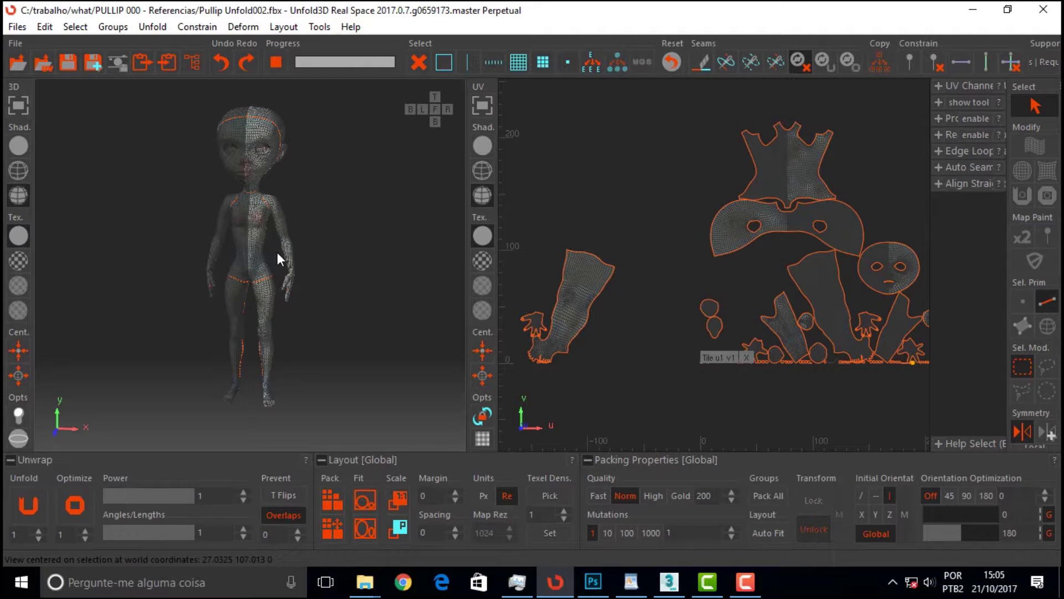
Step: Discard current changes and load the Pullip Unfold002.fbx mesh, dismissing the topology warning
click(13, 26)
click(56, 47)
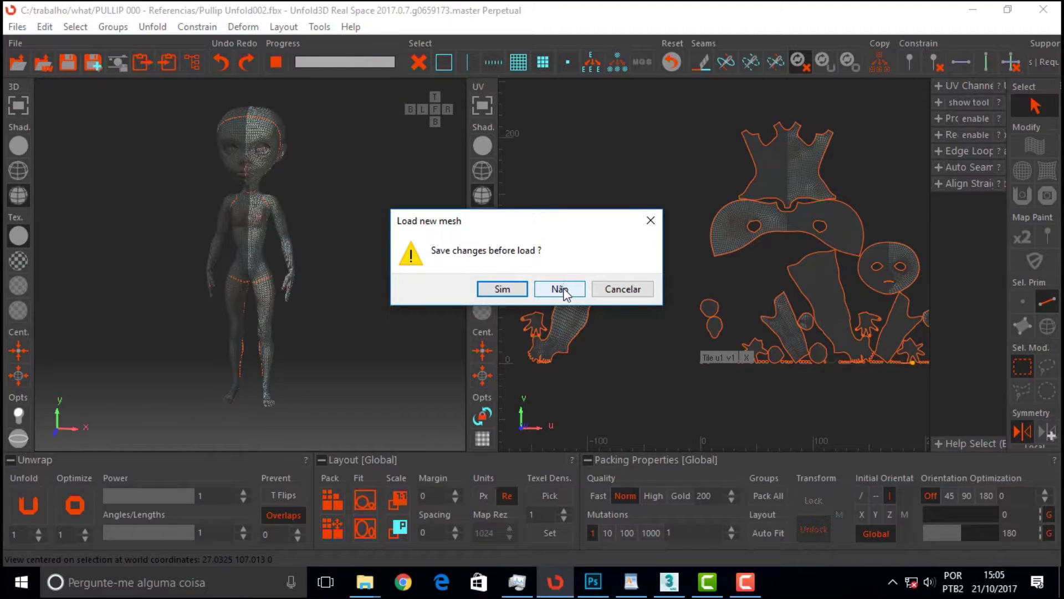
click(563, 289)
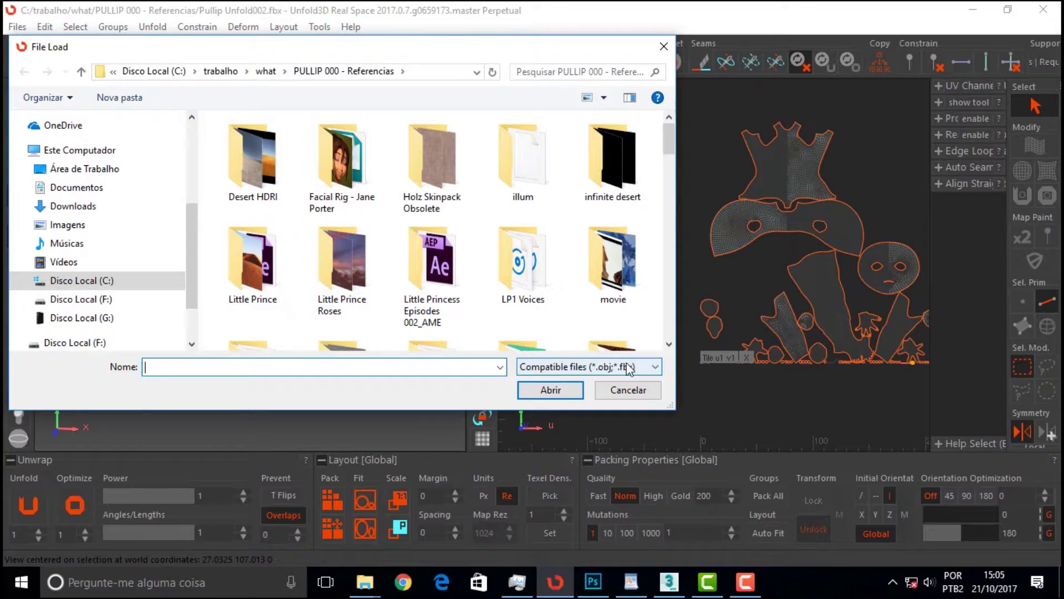
mouse_move(669, 166)
mouse_down()
mouse_move(672, 344)
mouse_move(664, 287)
mouse_move(663, 300)
mouse_up()
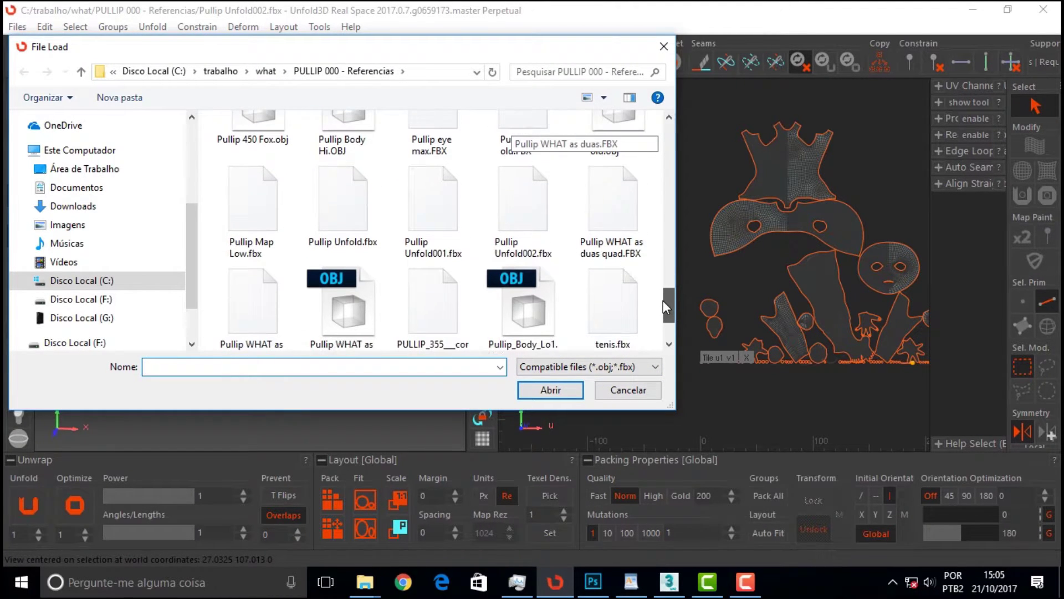
click(523, 211)
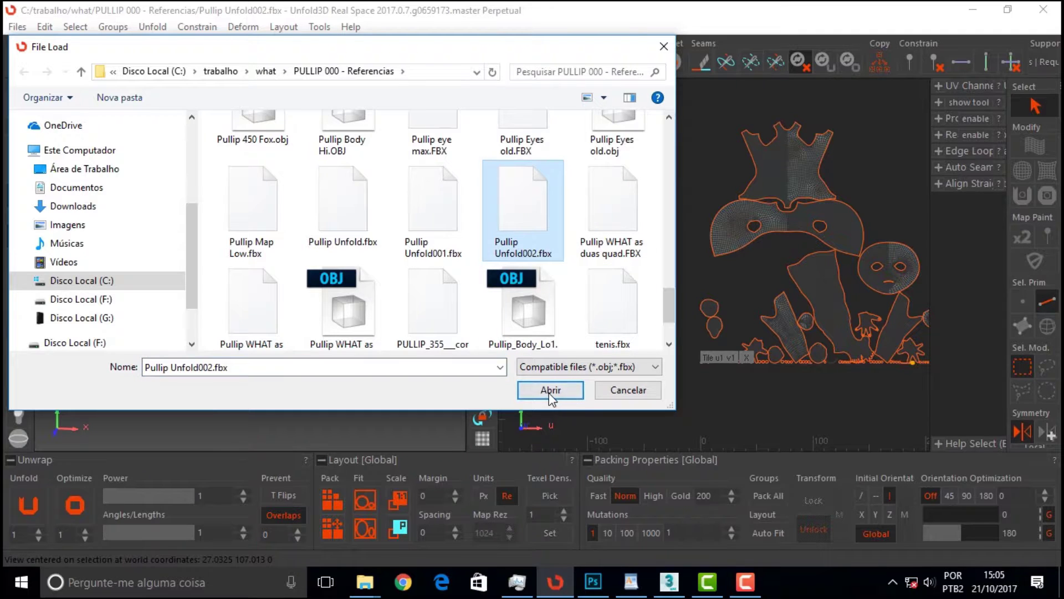
click(550, 389)
click(626, 289)
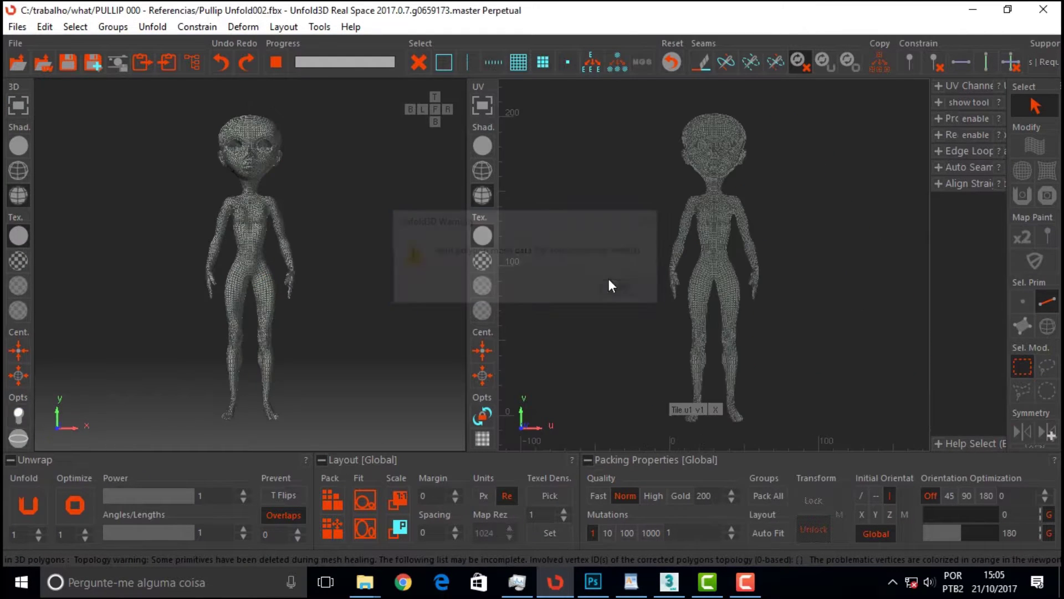
Step: Load UVs from Pullip Unfold002.fbx and dismiss the topology error warning
click(17, 27)
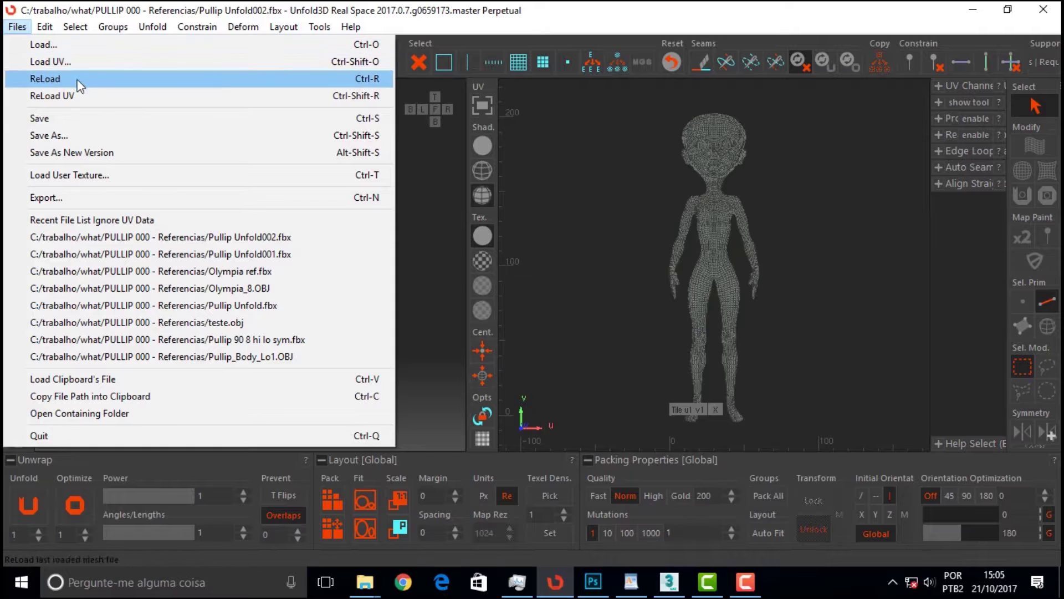
click(56, 61)
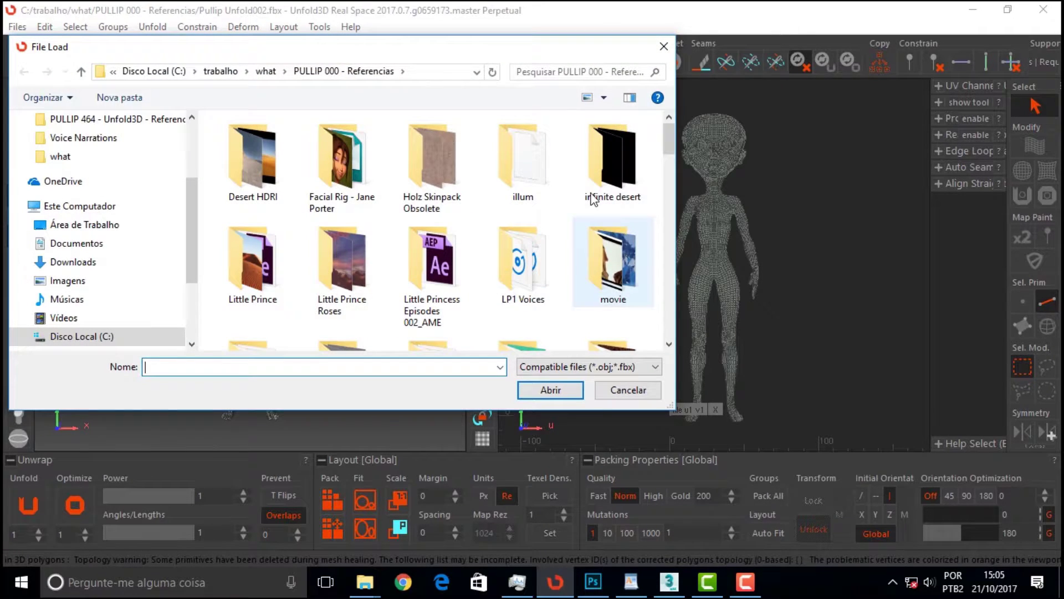
drag(669, 139, 662, 290)
click(518, 271)
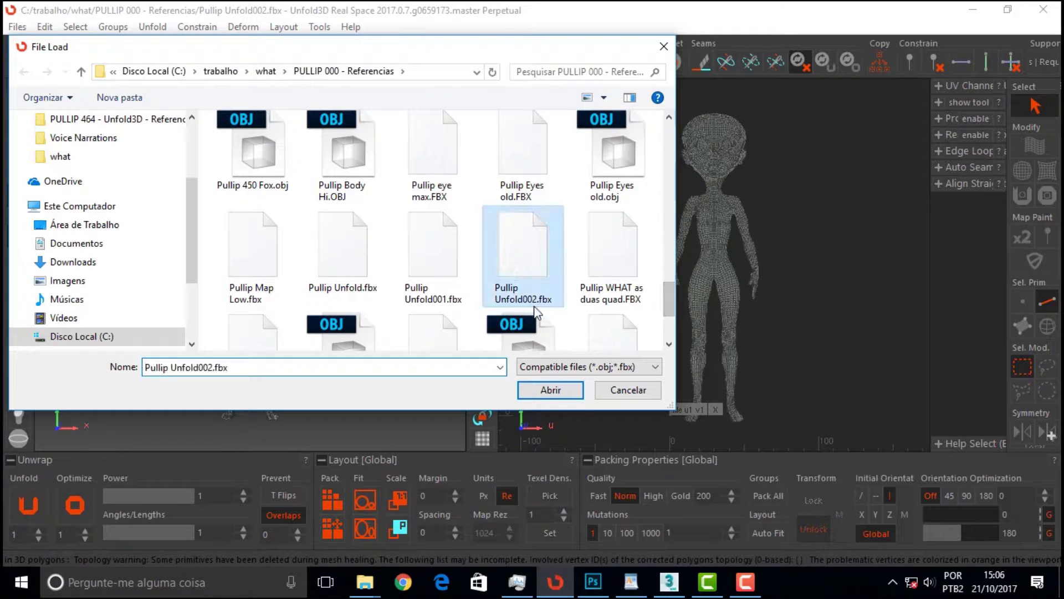
click(554, 395)
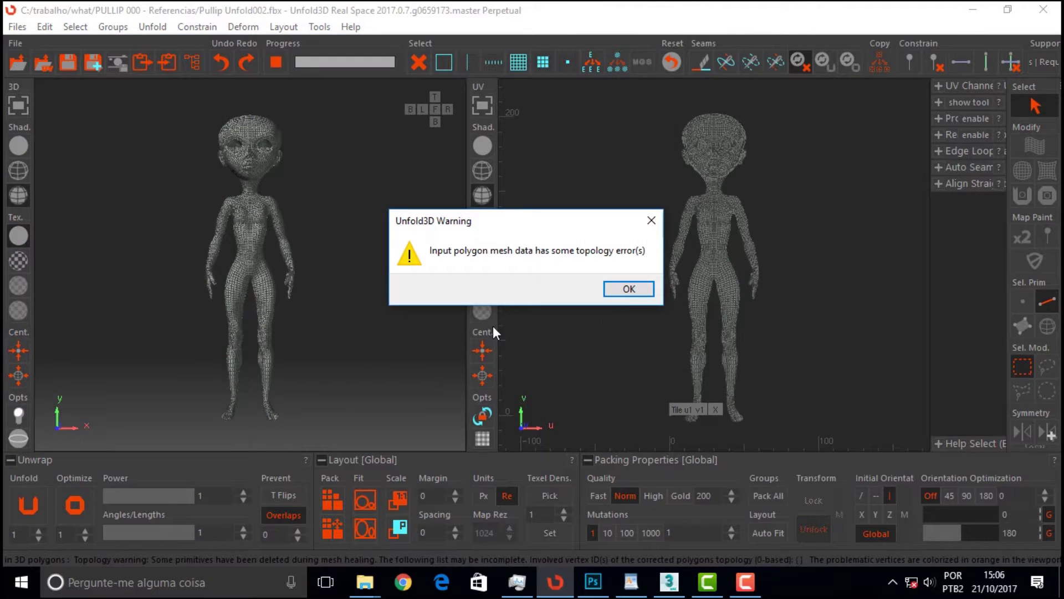
click(630, 289)
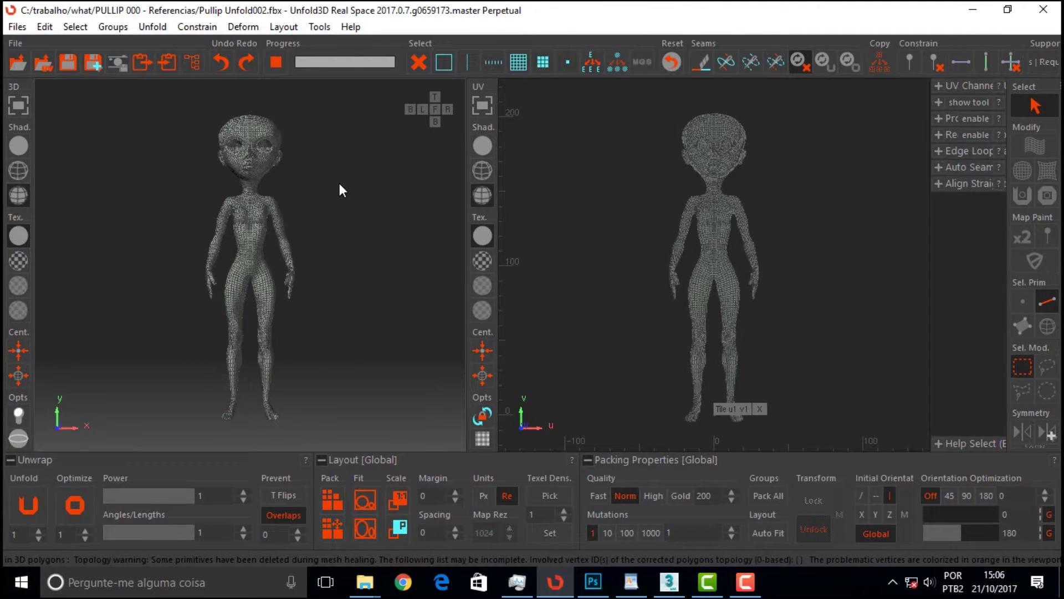
Step: Orbit and zoom the reloaded mesh to inspect its quad topology from the side
mouse_move(344, 146)
mouse_down()
mouse_move(408, 211)
mouse_move(190, 201)
mouse_move(275, 201)
mouse_up()
scroll(221, 145, up, 10)
scroll(221, 146, down, 5)
scroll(378, 156, up, 5)
scroll(378, 155, down, 2)
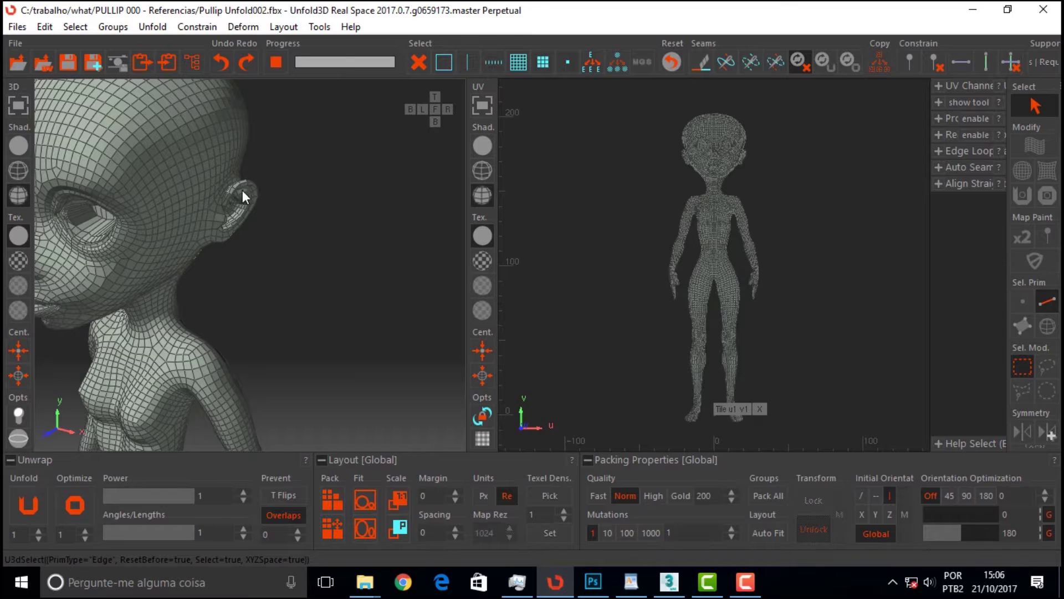
scroll(167, 177, up, 2)
scroll(179, 182, down, 4)
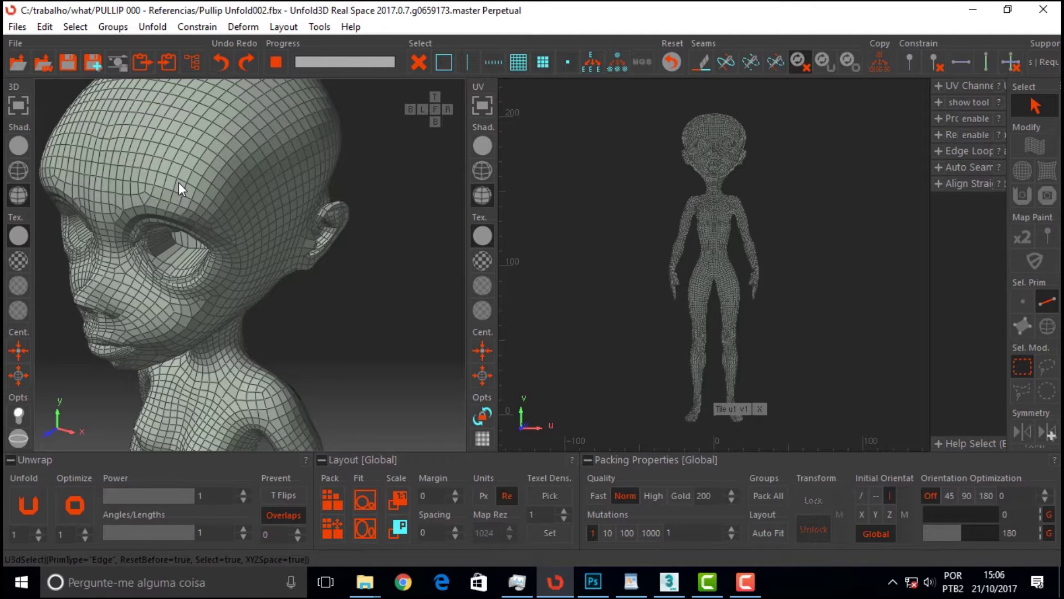
scroll(143, 173, down, 2)
scroll(146, 285, up, 3)
scroll(161, 295, down, 1)
scroll(162, 294, down, 1)
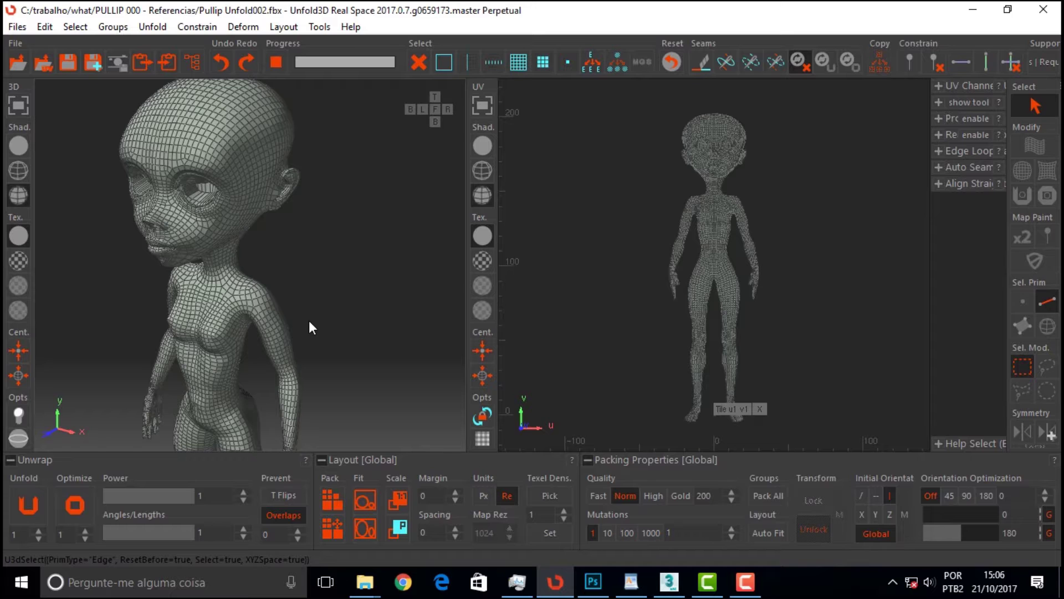
mouse_move(345, 262)
middle_down()
mouse_move(347, 202)
mouse_move(520, 185)
mouse_move(352, 256)
mouse_move(232, 209)
middle_up()
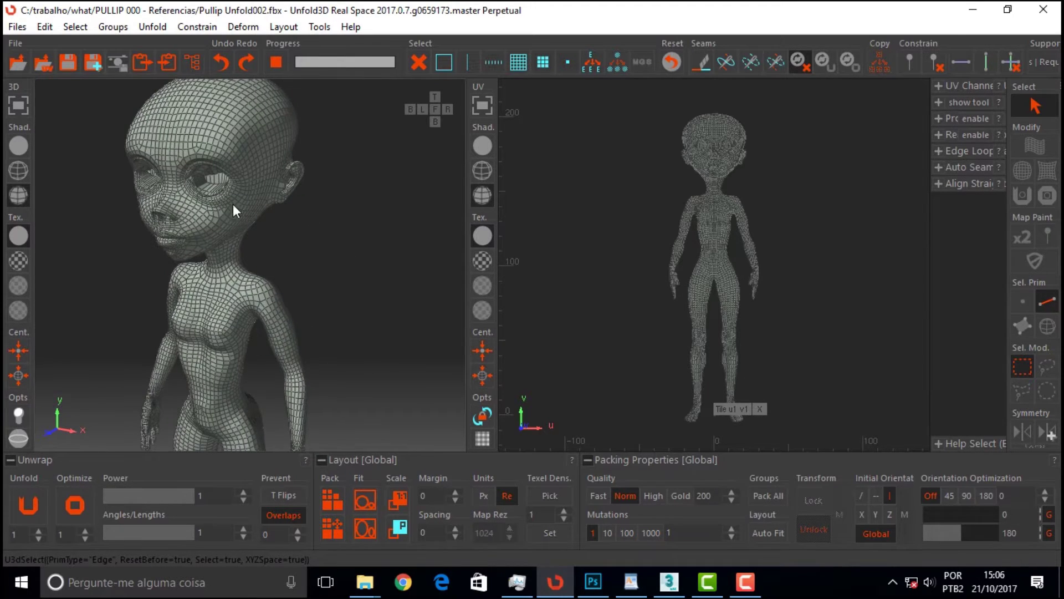
Step: Reload the last mesh with its UVs via Files > ReLoad UV, saving changes first (Sim)
click(17, 26)
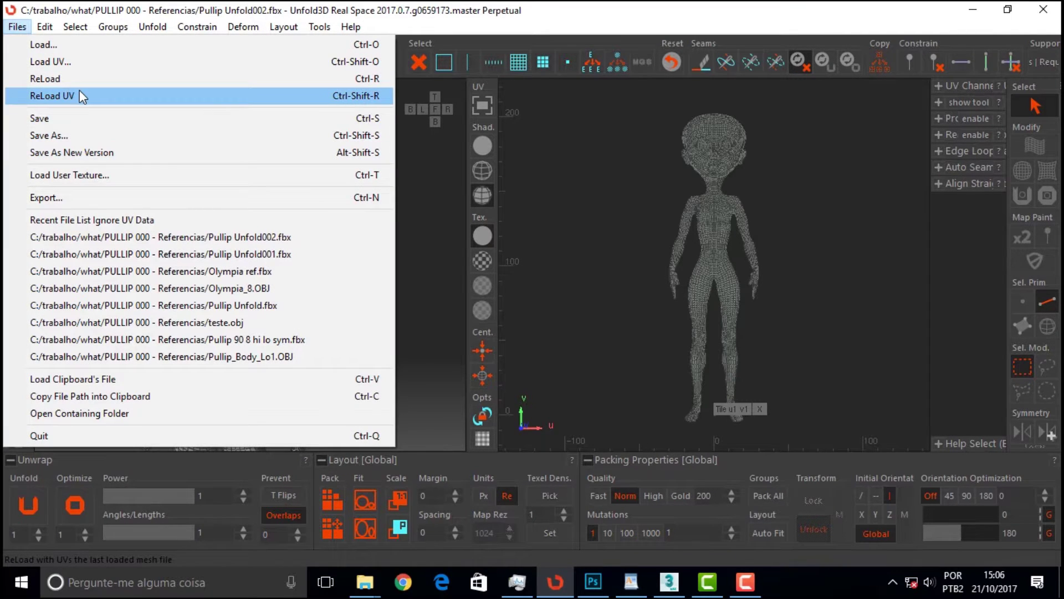
click(65, 94)
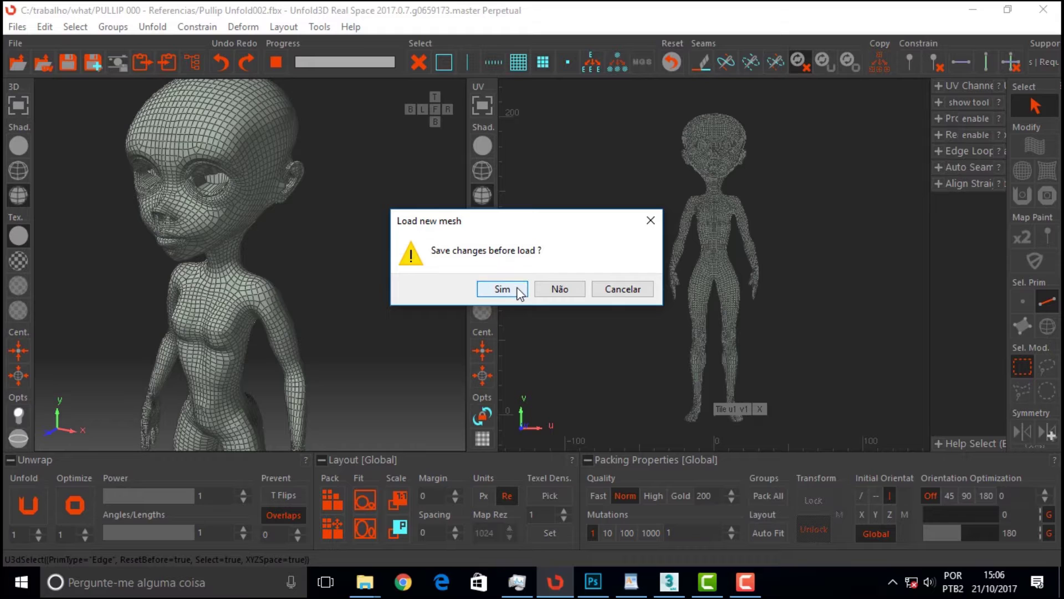
click(509, 289)
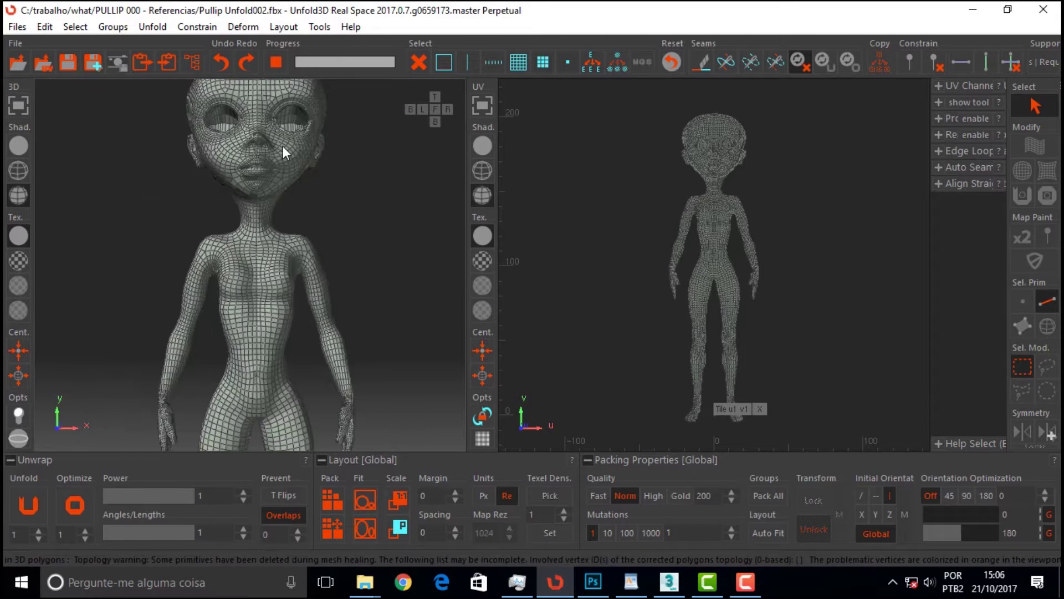